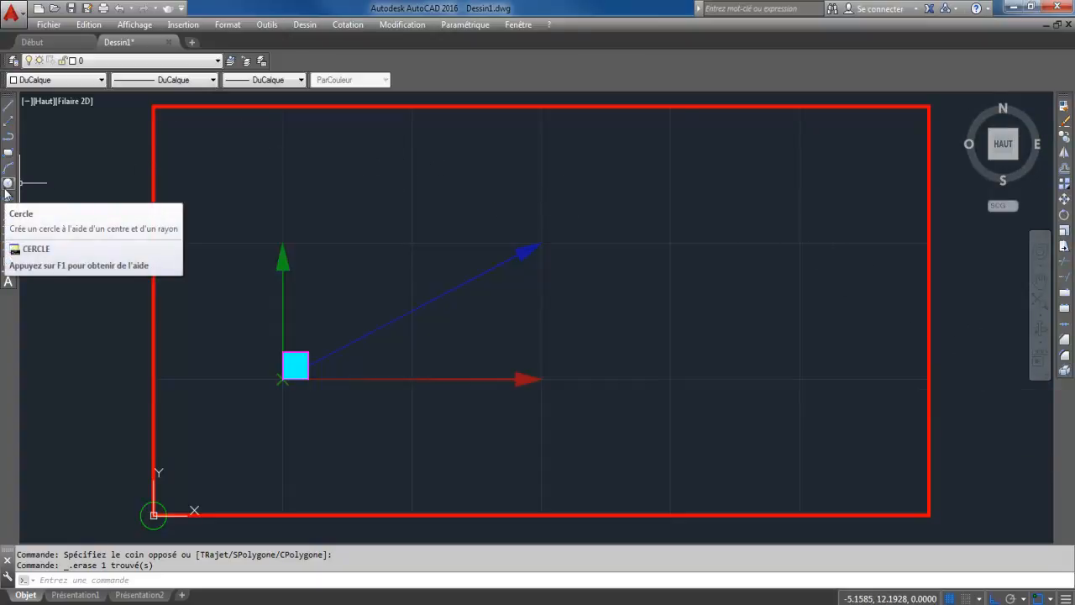
- Check which toolbars are enabled in the list of available toolbars, leaving the selection as it is
right_click(6, 193)
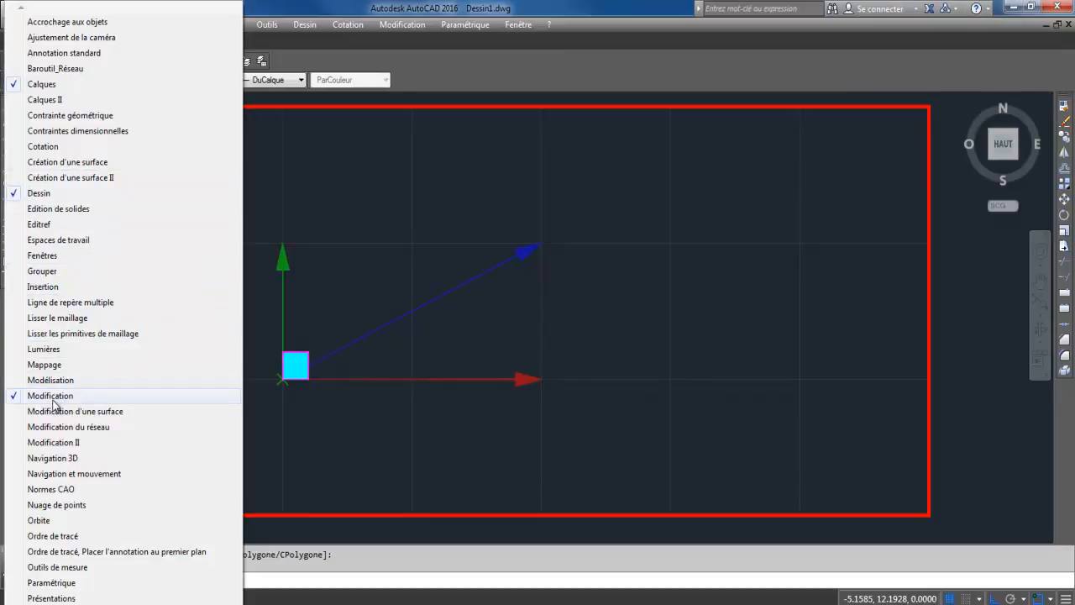
click(353, 277)
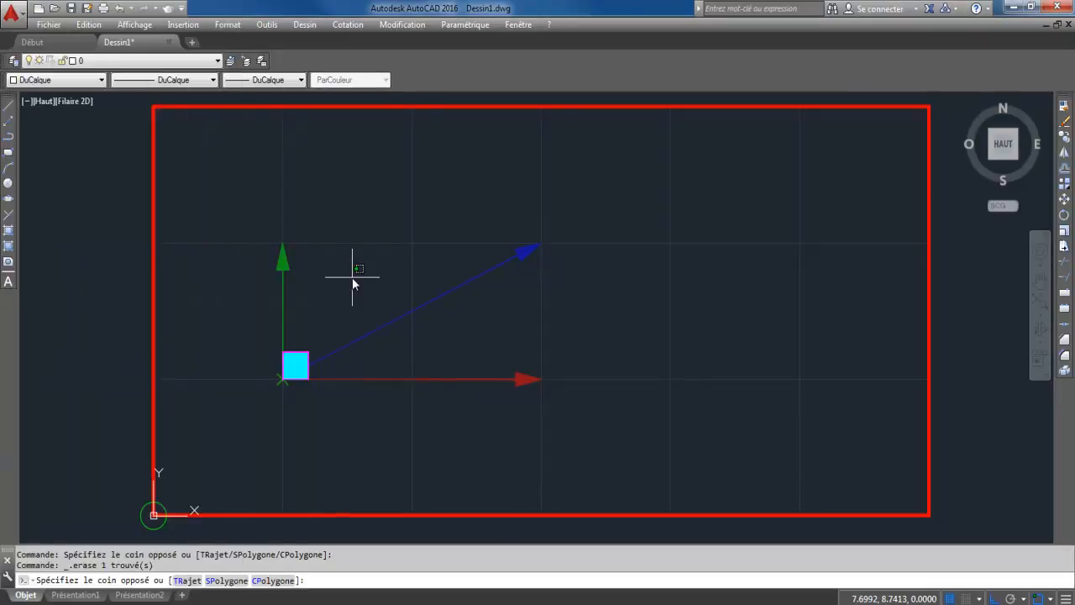
click(366, 236)
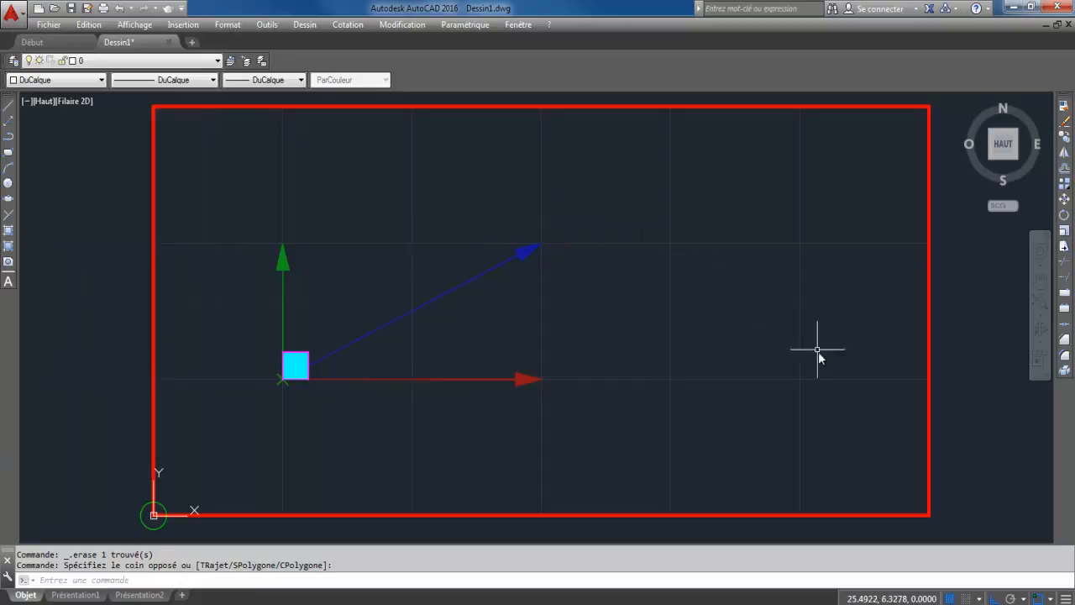
- Review the snap and grid spacing in the drafting settings and close them without changes
click(977, 598)
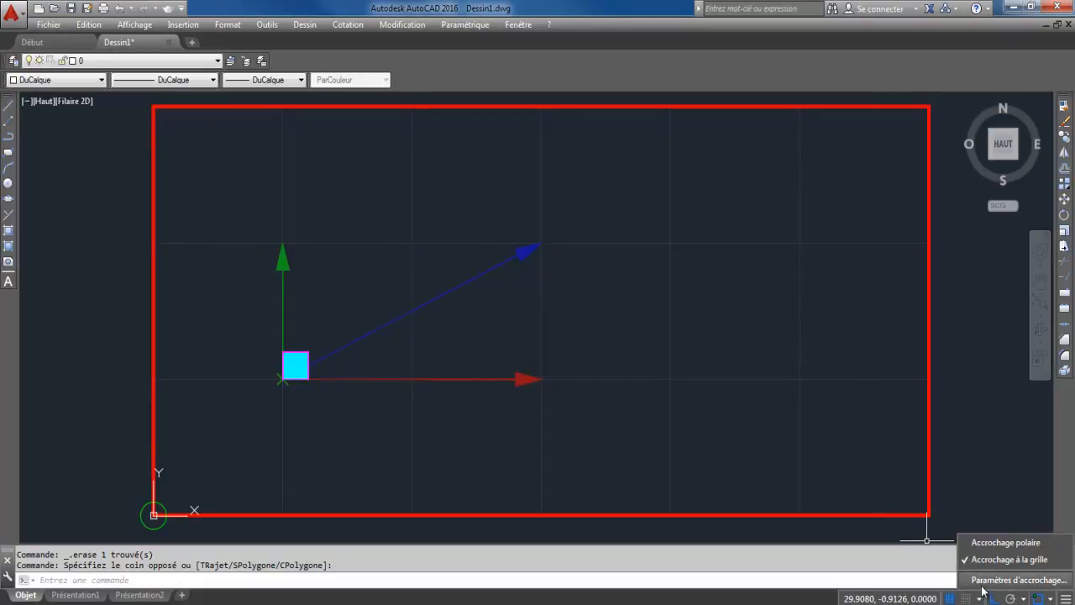
click(999, 578)
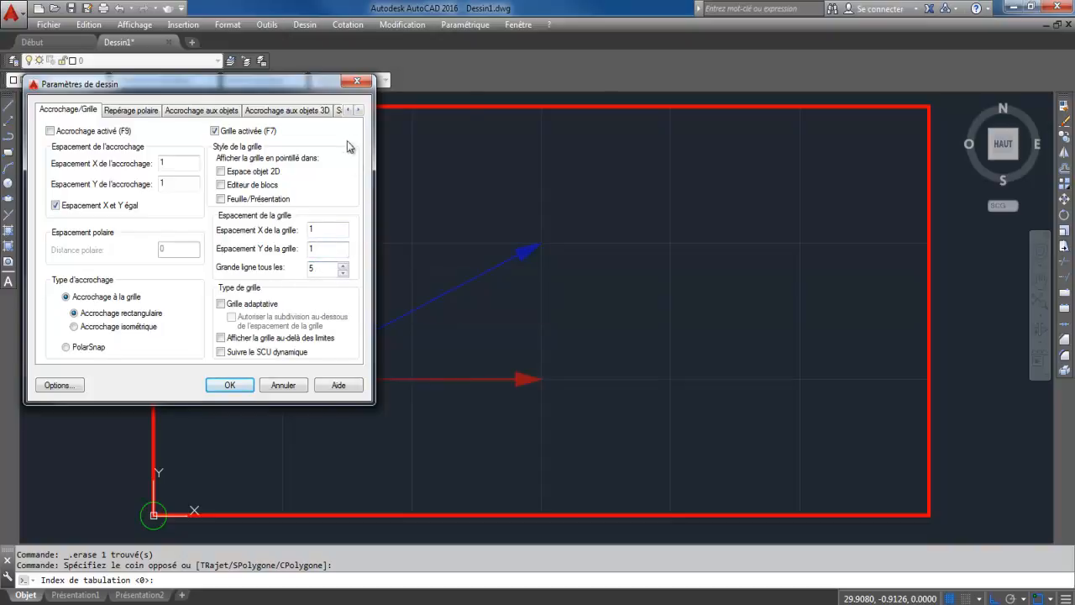
click(350, 81)
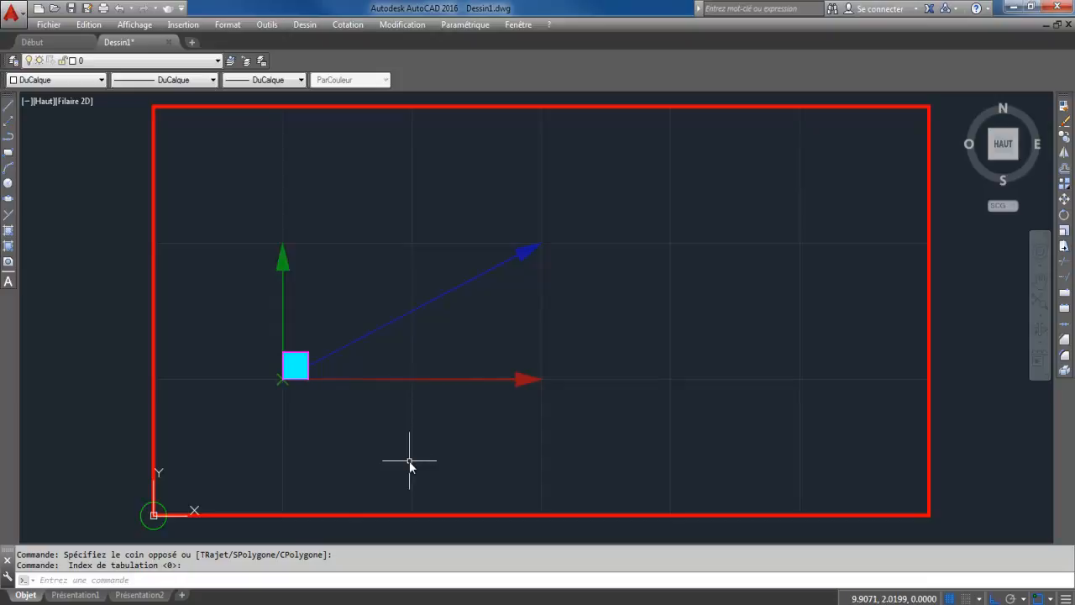
click(1065, 199)
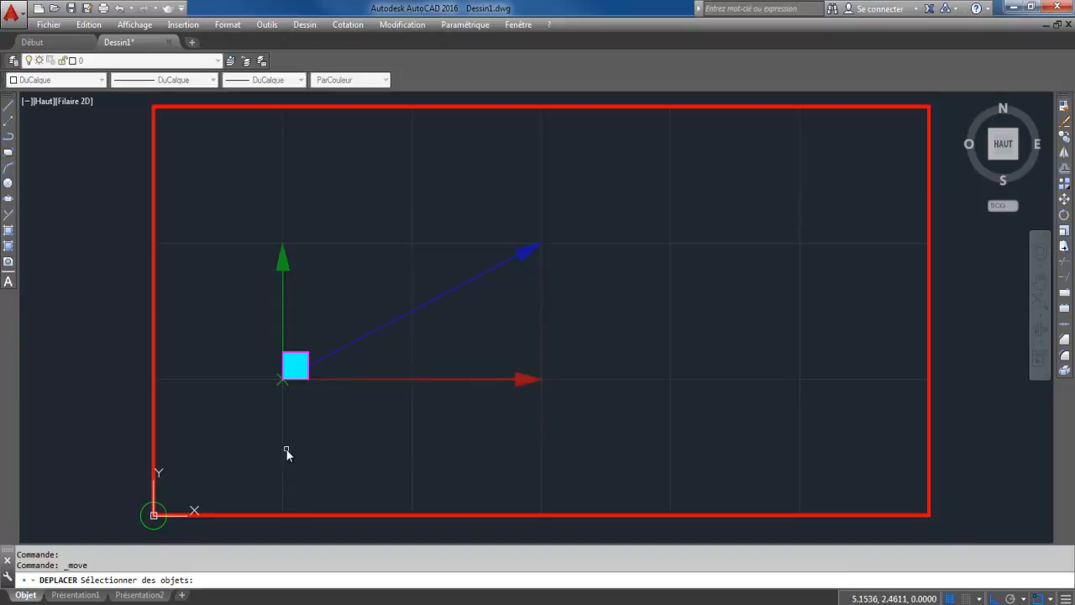
click(254, 331)
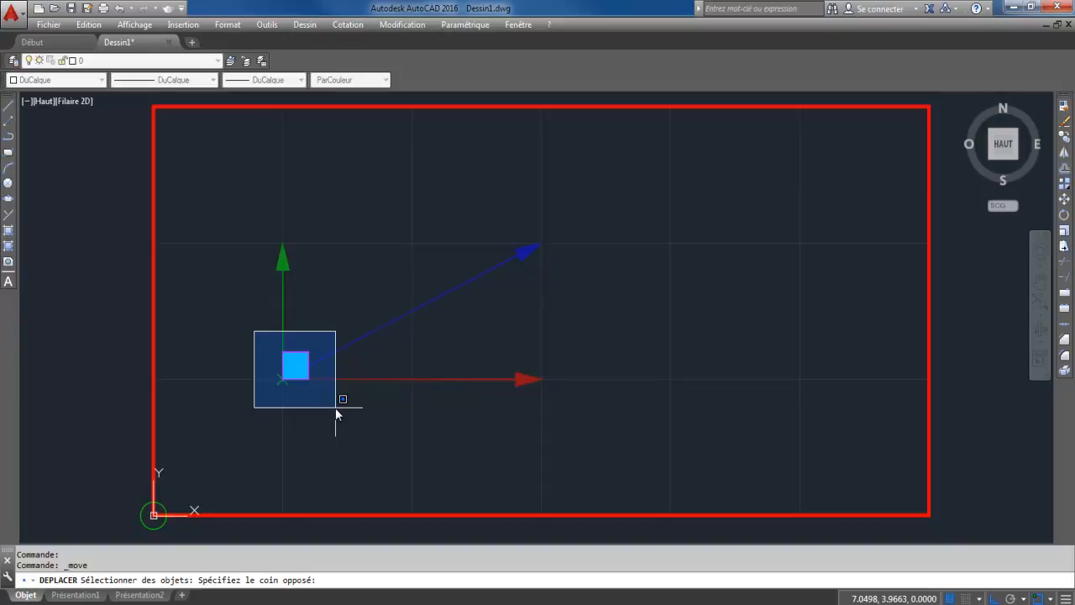
click(335, 408)
key(Return)
key(Return)
key(Escape)
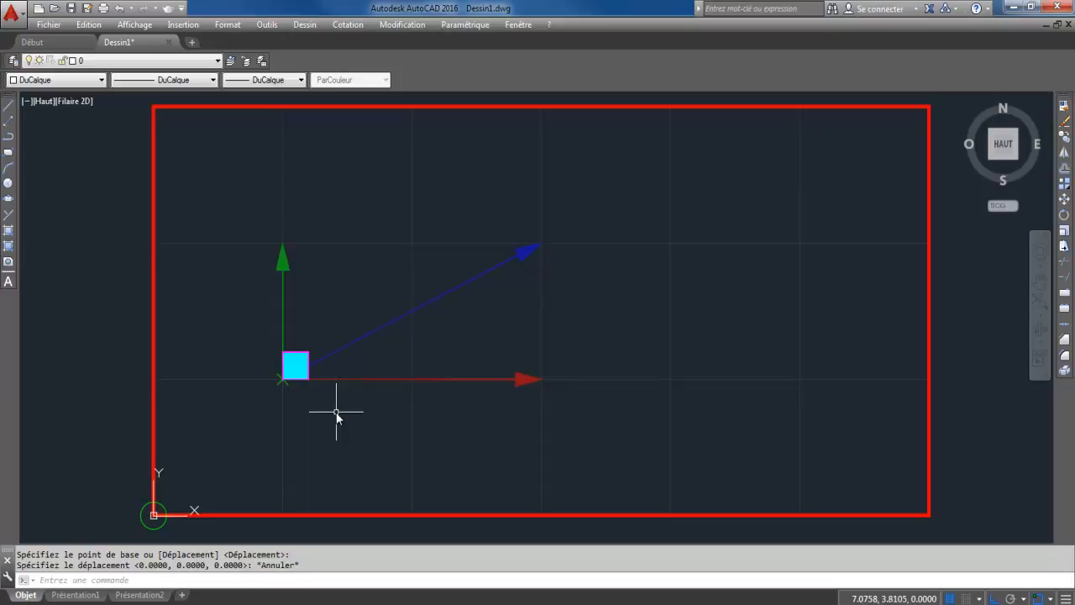
click(336, 411)
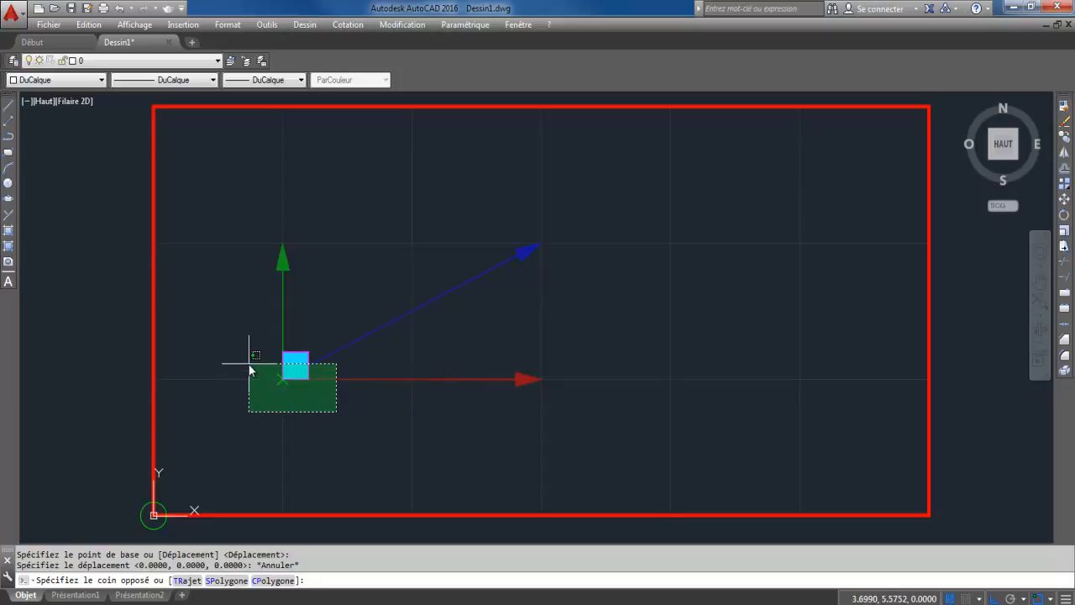
key(Escape)
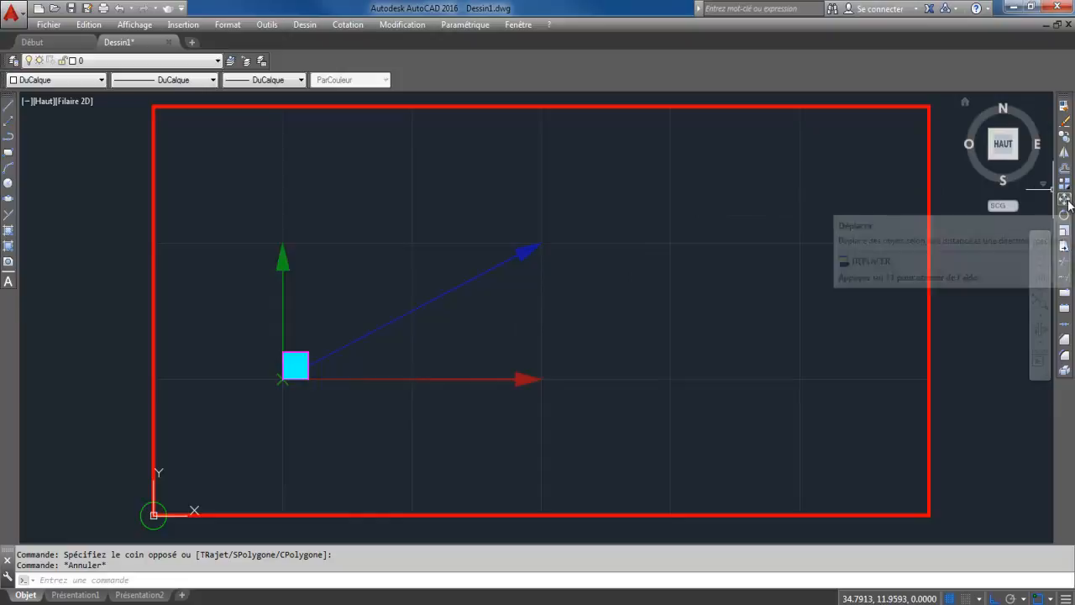
- Move the cyan square 10 units horizontally along the red arrow from base point 5,5, and undo the move
click(1064, 200)
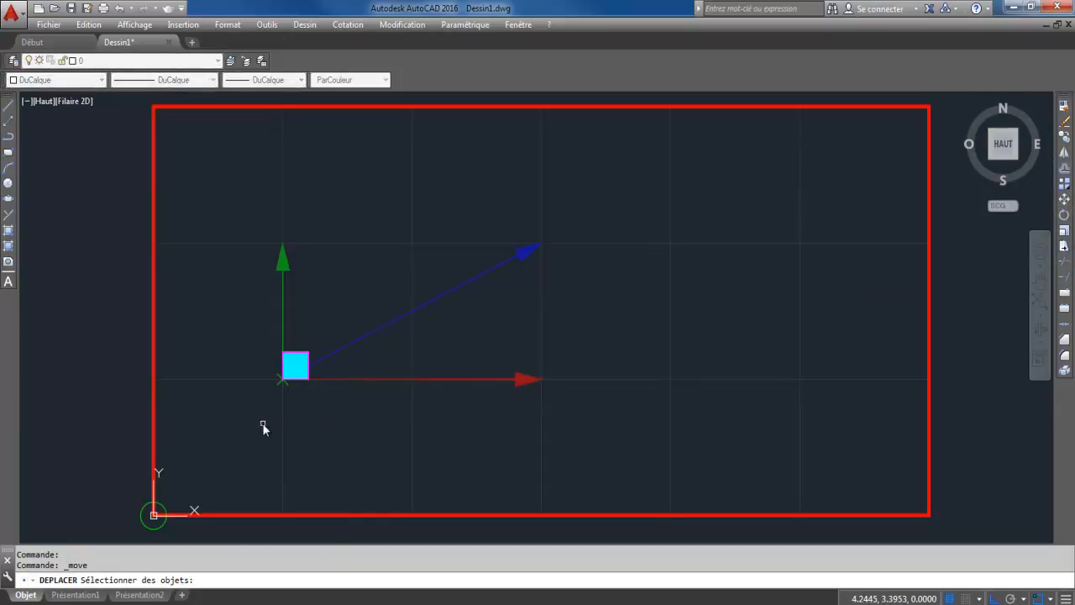
click(239, 326)
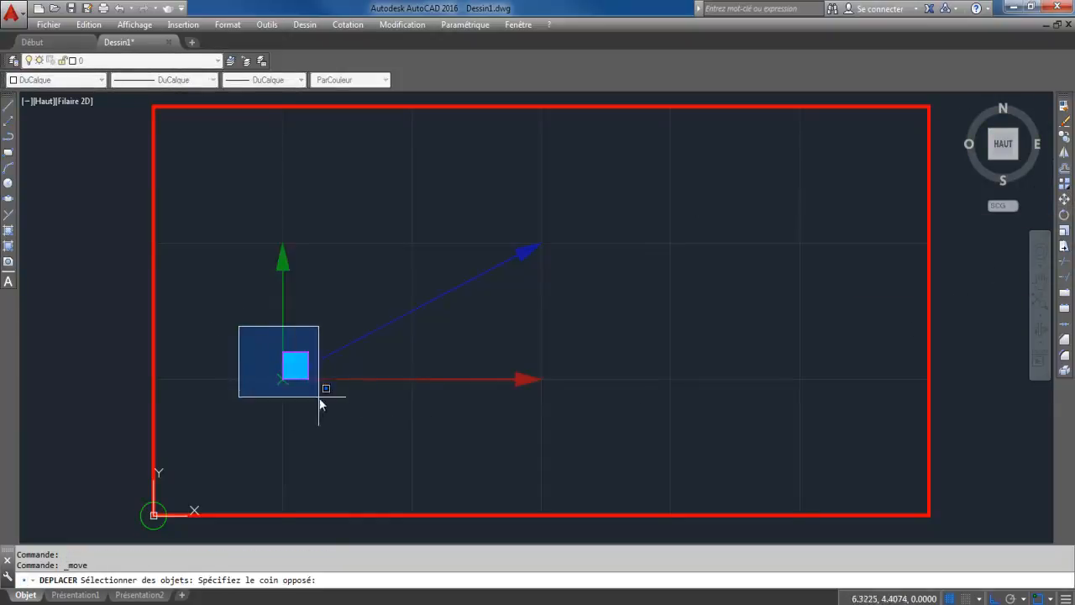
click(346, 416)
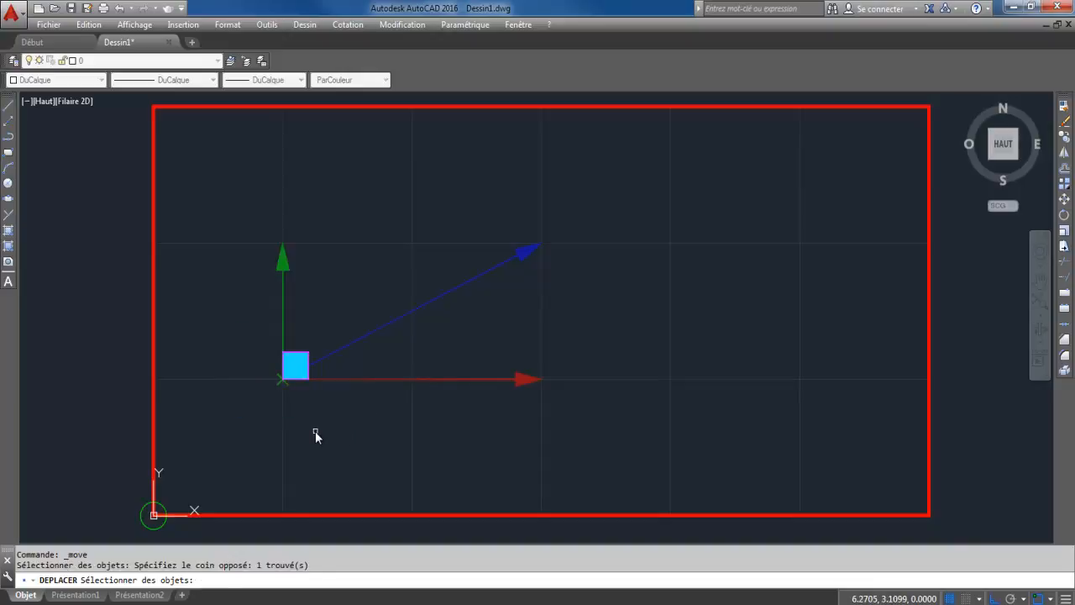
key(Return)
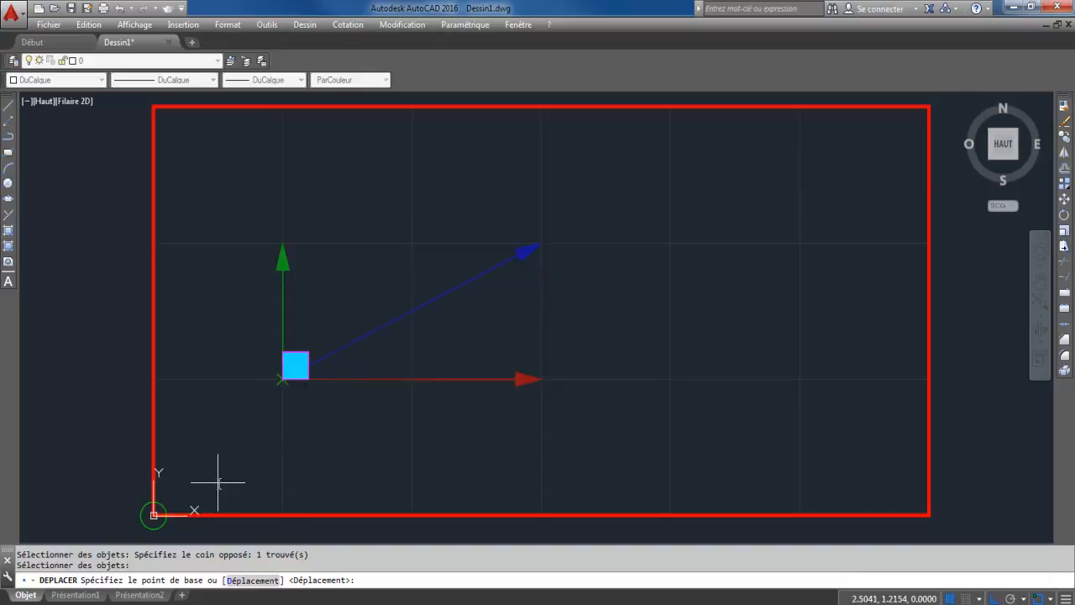
text(5,5)
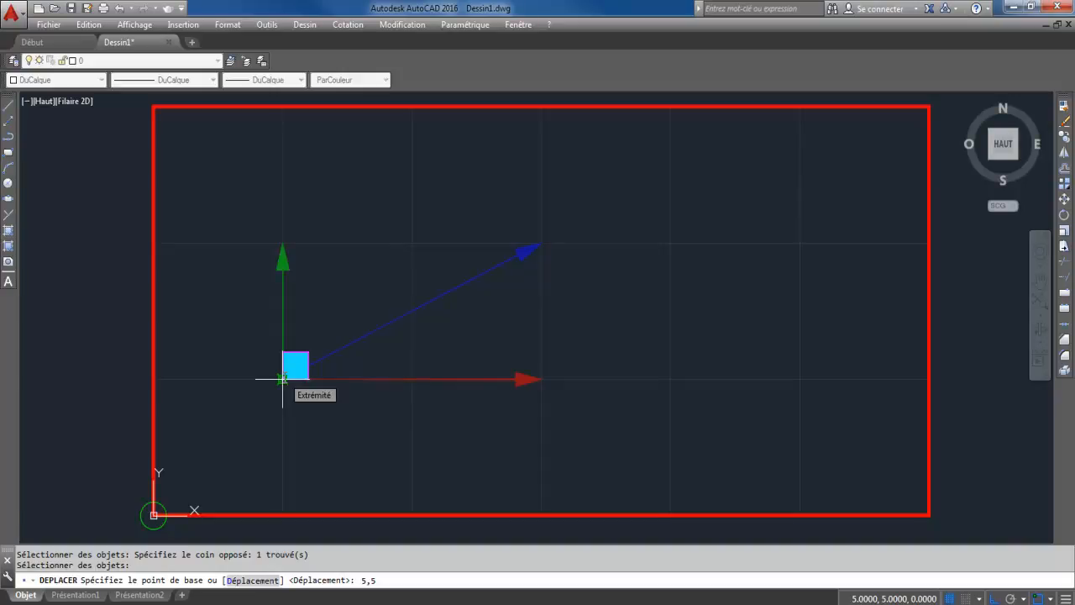
key(Return)
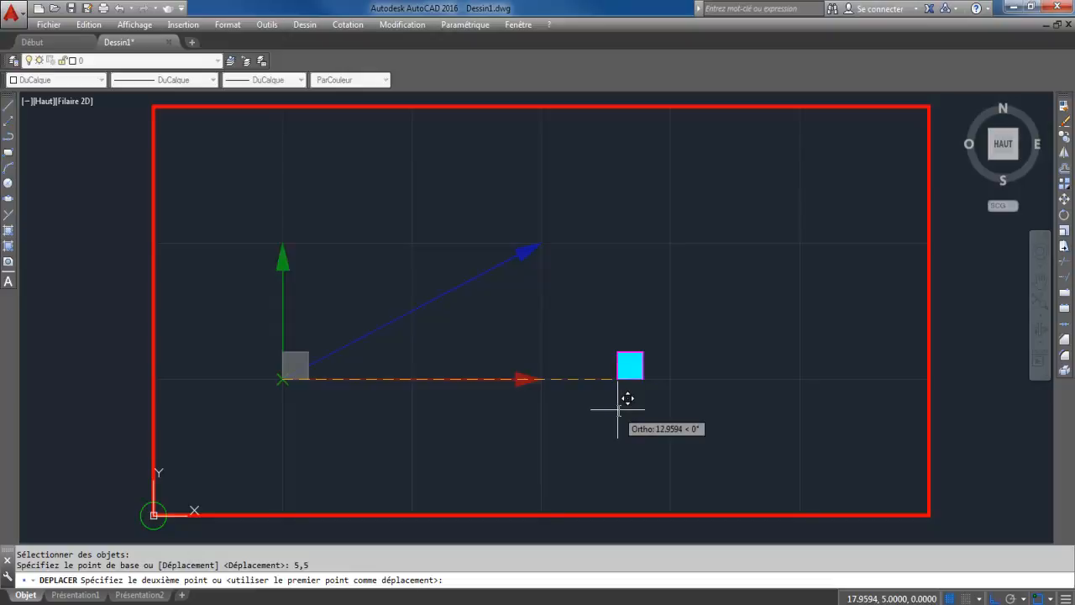
text(10)
key(Return)
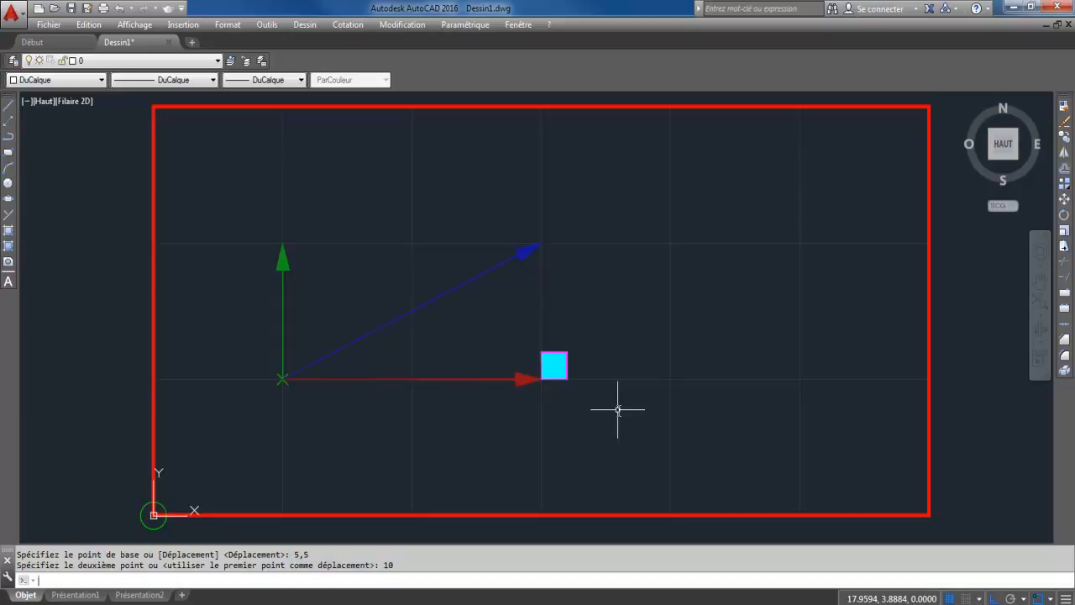
key(ctrl+z)
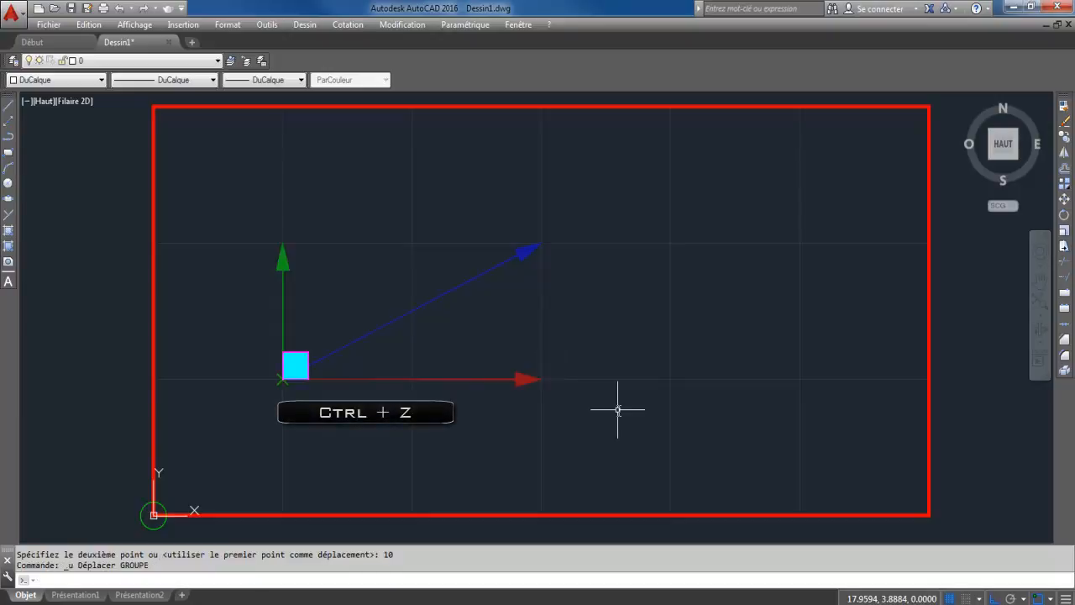
- Move the cyan square 5 units up along the green arrow from its lower-left corner, and undo the move
click(1065, 200)
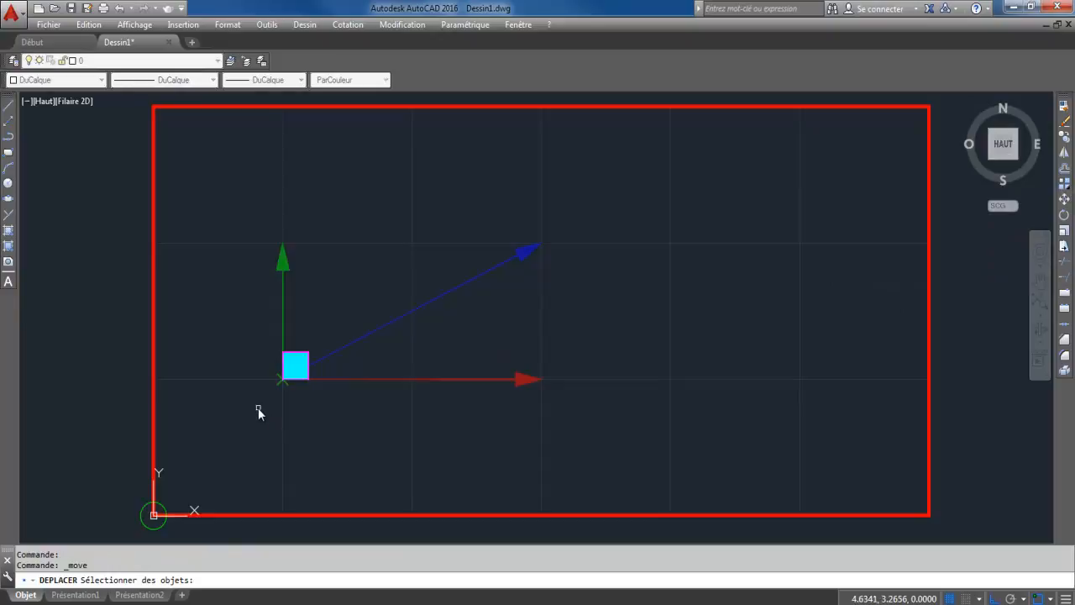
click(334, 419)
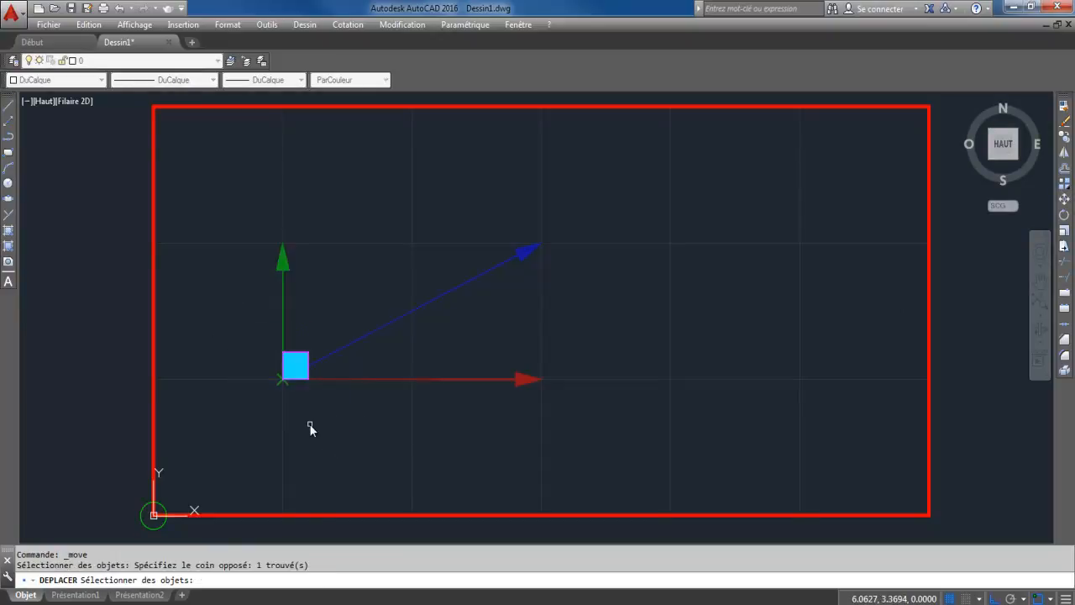
key(Return)
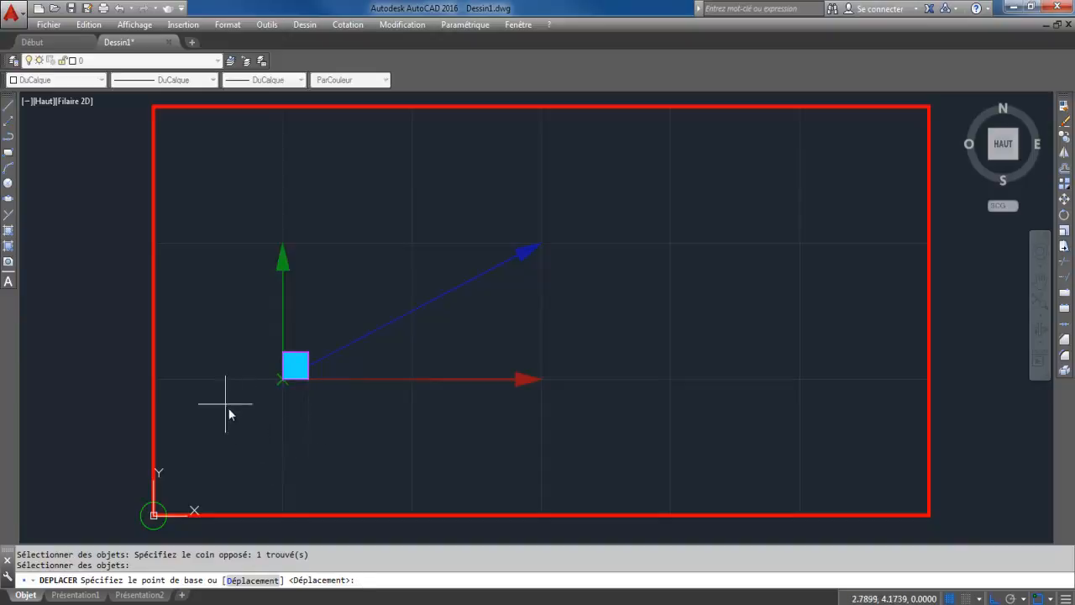
click(284, 379)
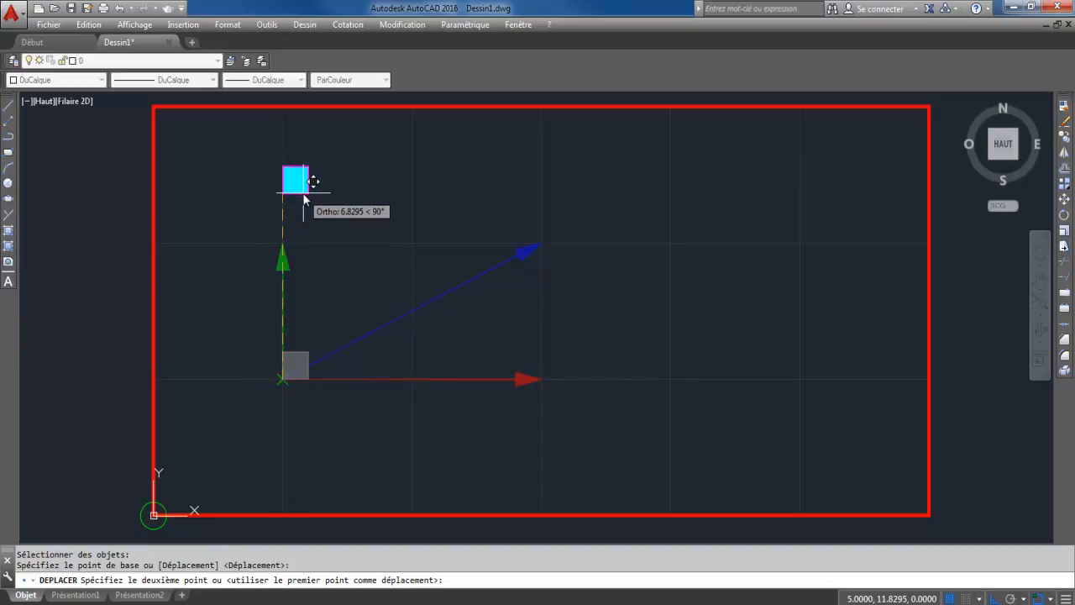
text(5)
key(Return)
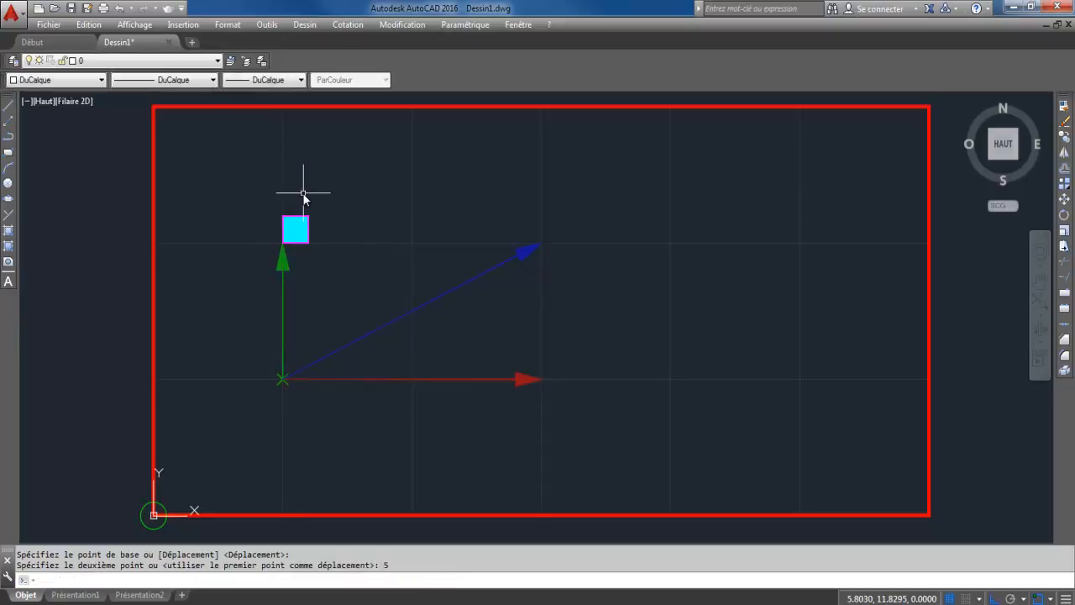
key(ctrl+z)
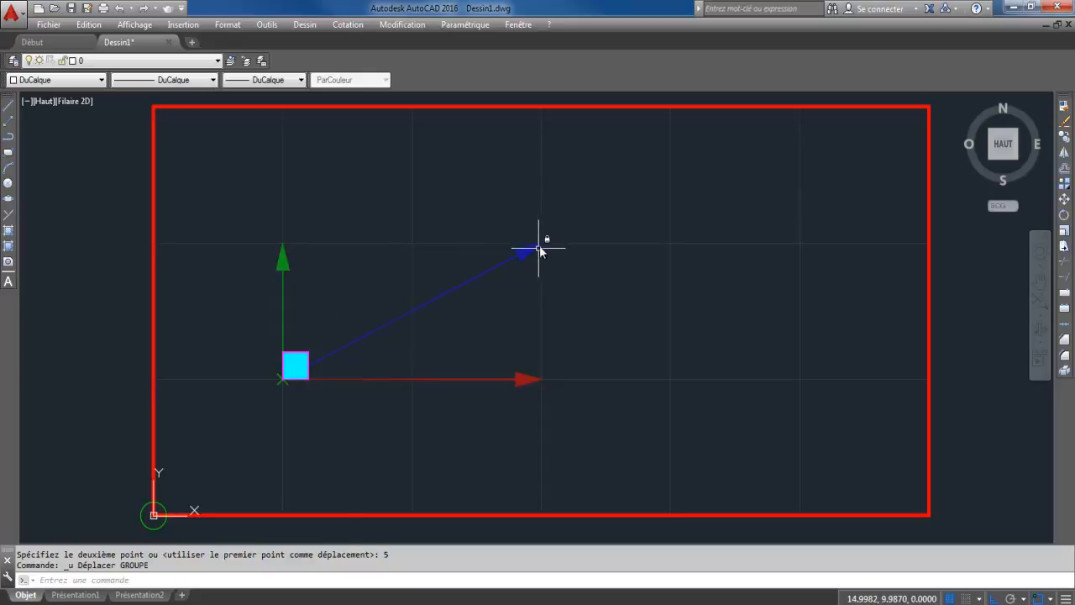
- Move the cyan square 10 units horizontally to the red arrow's tip, using its lower-left corner as base point
click(1065, 199)
click(244, 334)
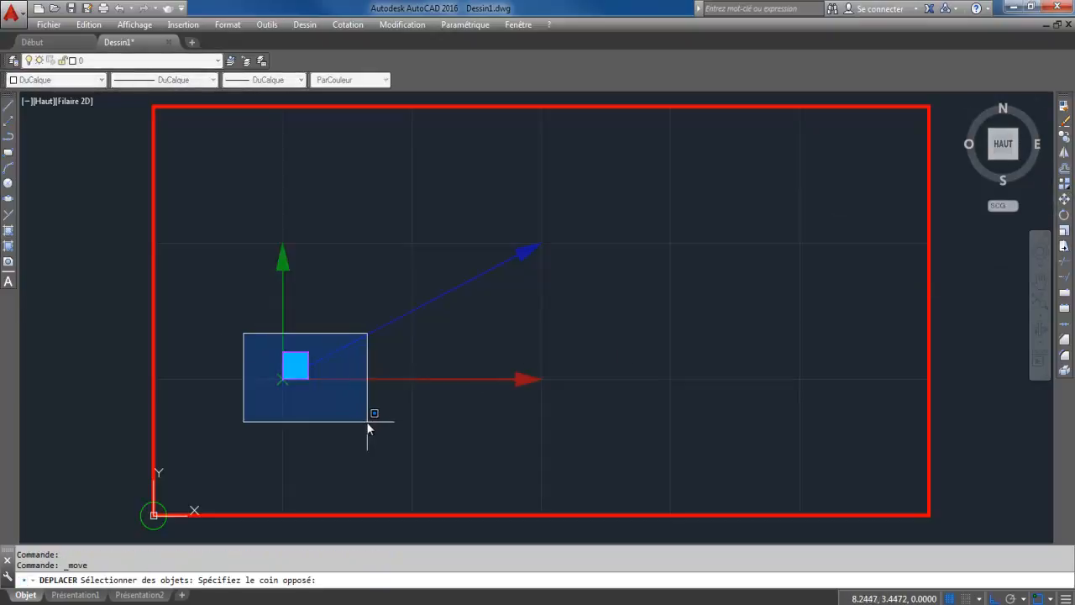
click(367, 421)
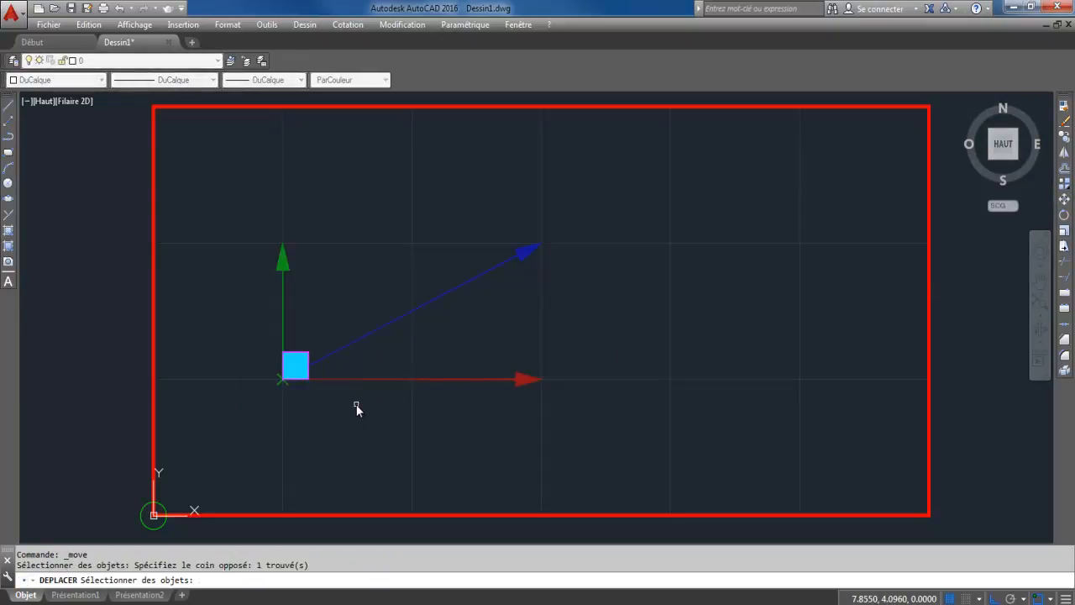
key(Return)
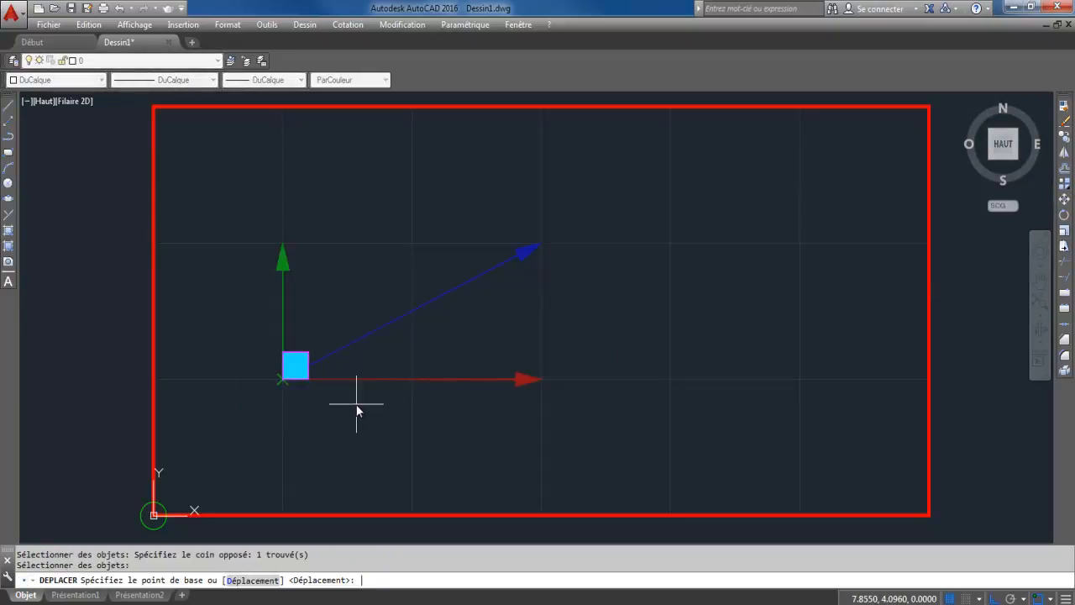
click(283, 380)
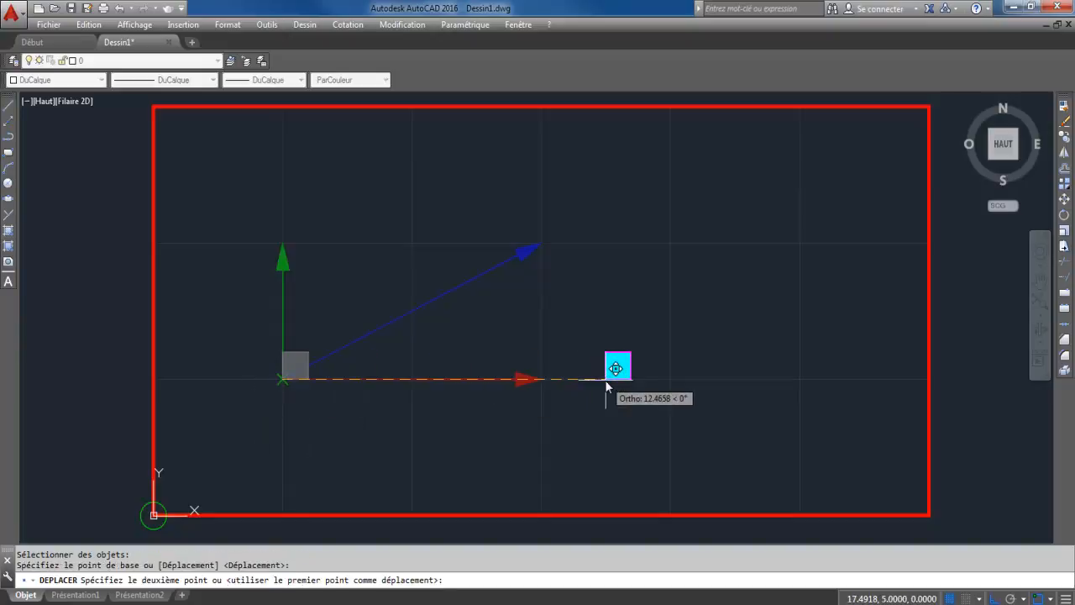
text(10)
key(Return)
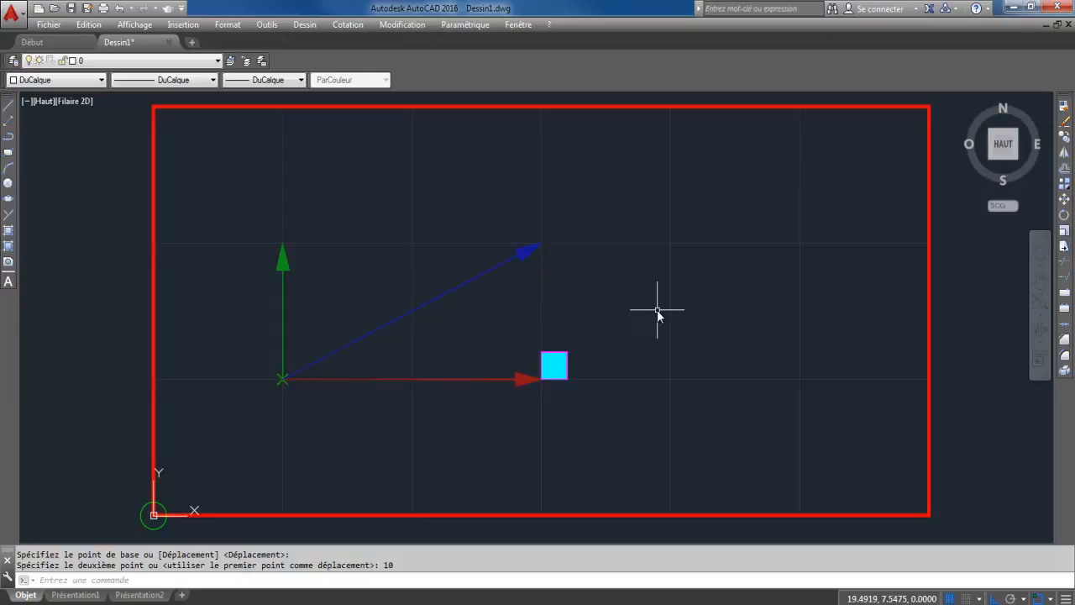
- Move the cyan square 5 units up from its lower-left corner to the blue arrow's tip, and undo both the vertical and horizontal moves
key(Return)
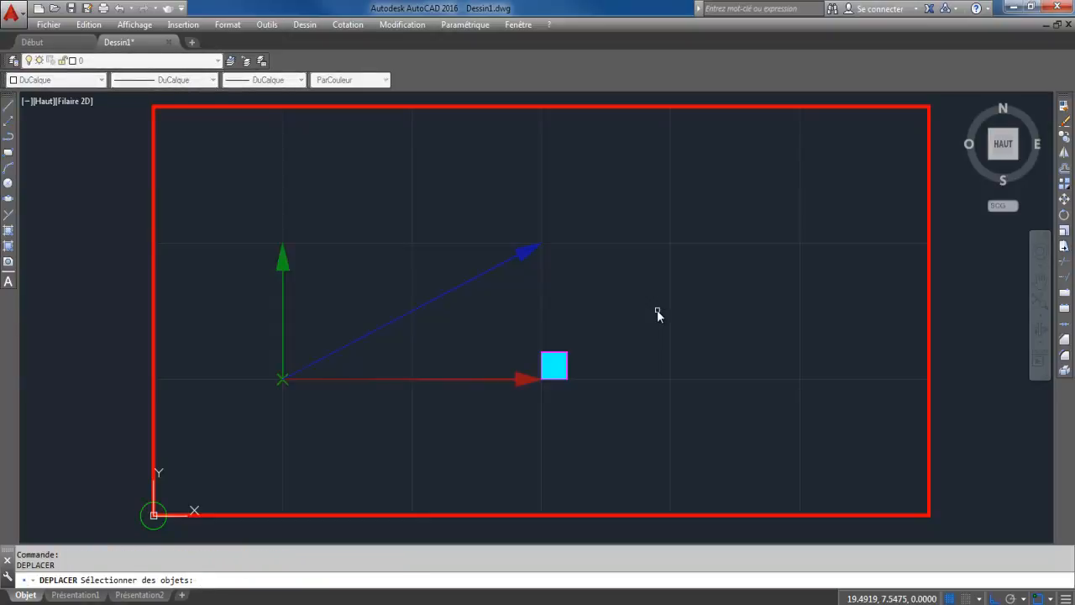
click(526, 329)
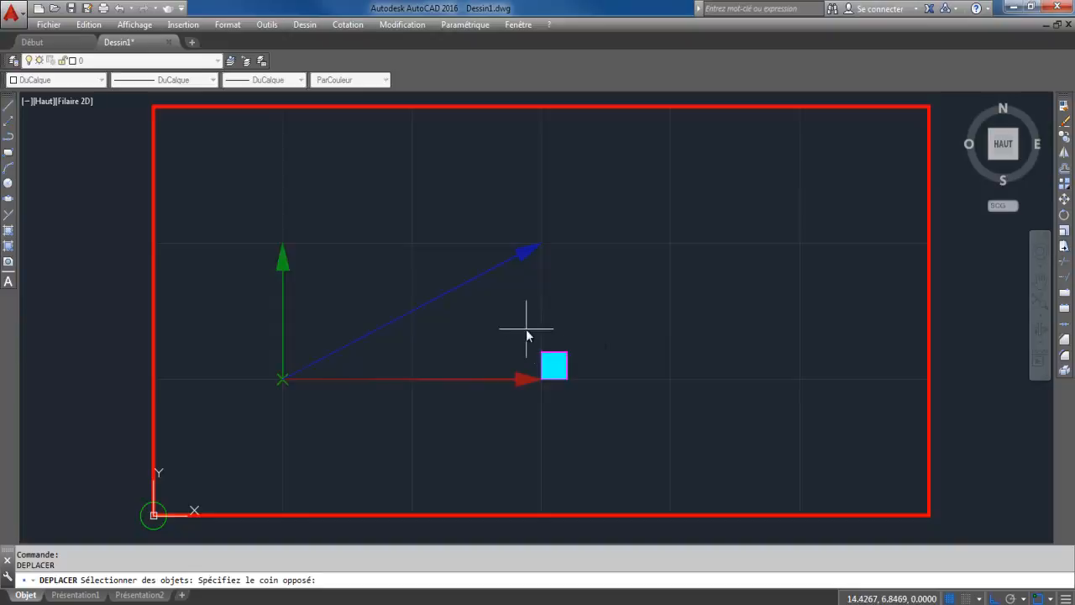
click(612, 417)
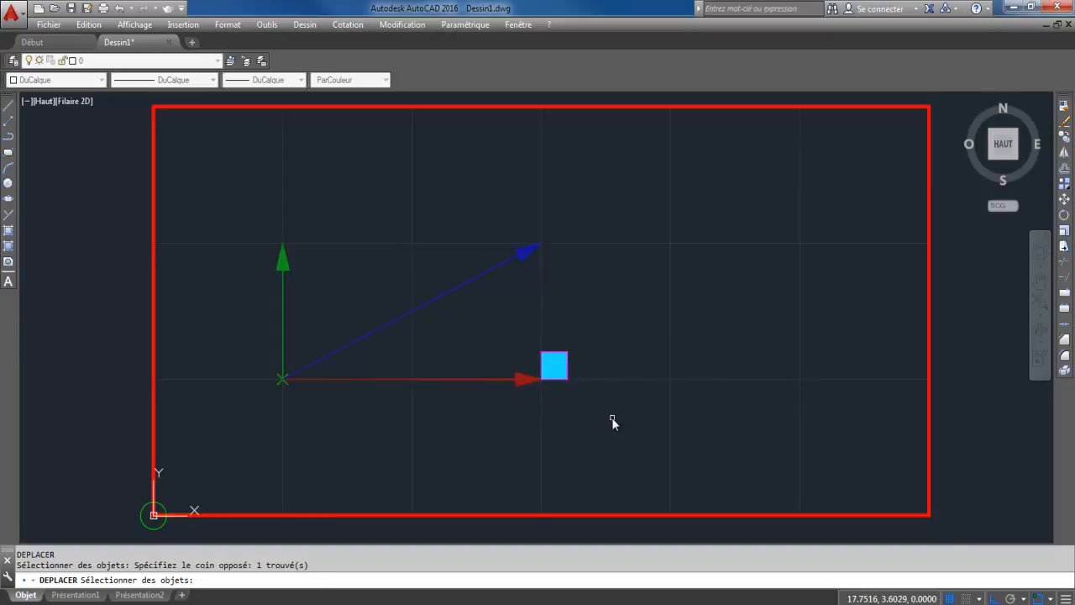
key(Return)
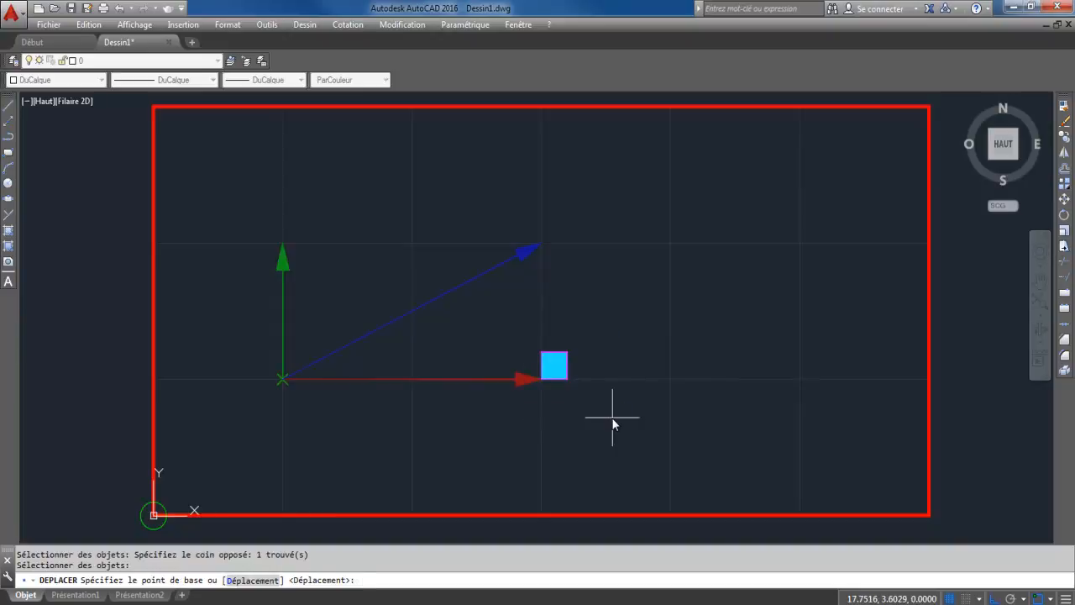
click(542, 380)
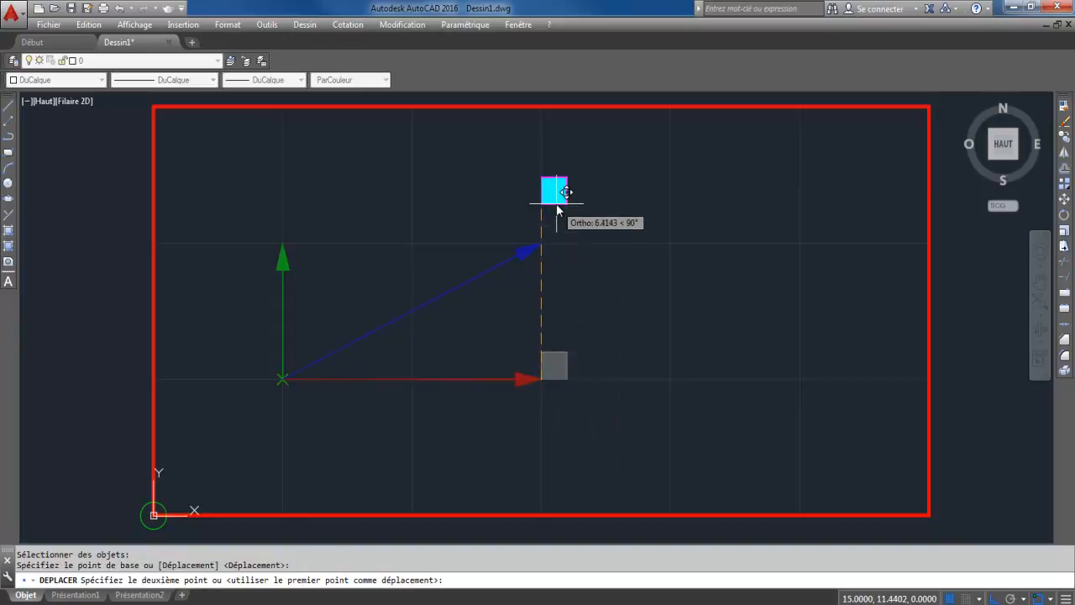
text(5)
key(Return)
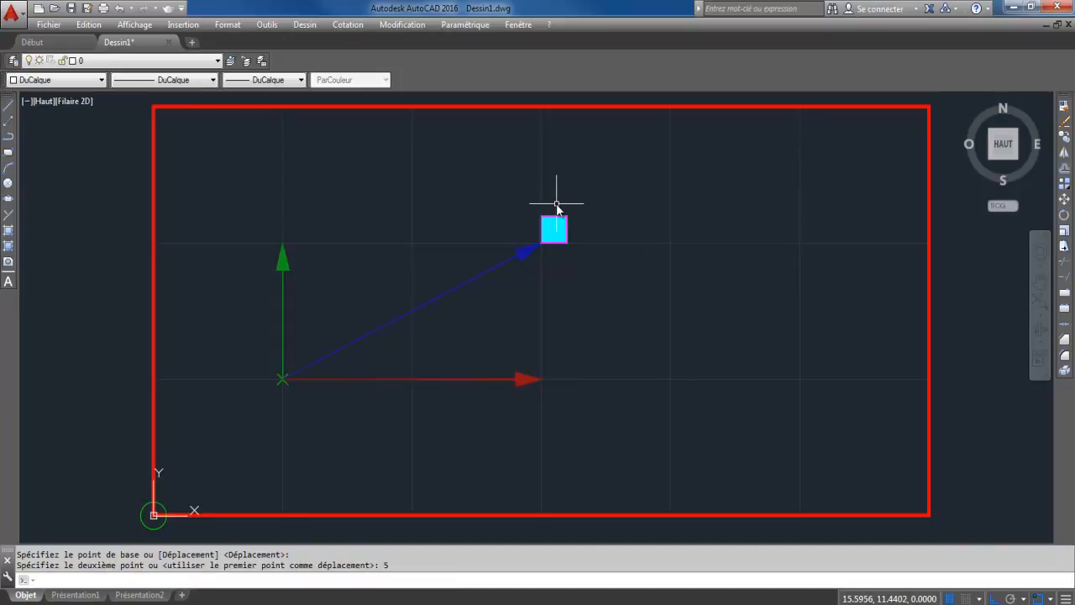
key(ctrl+z)
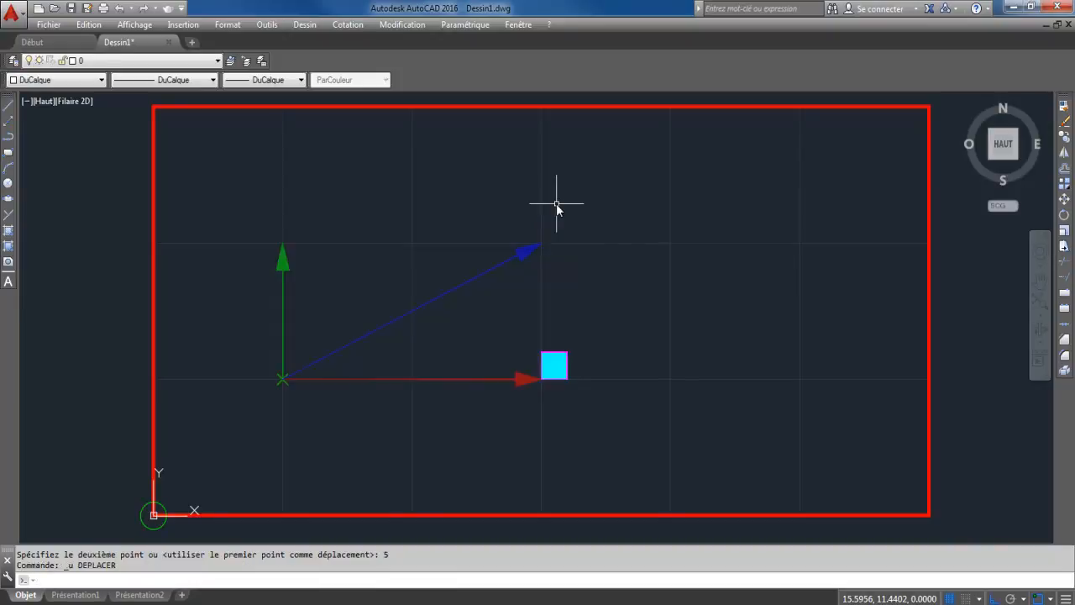
key(ctrl+z)
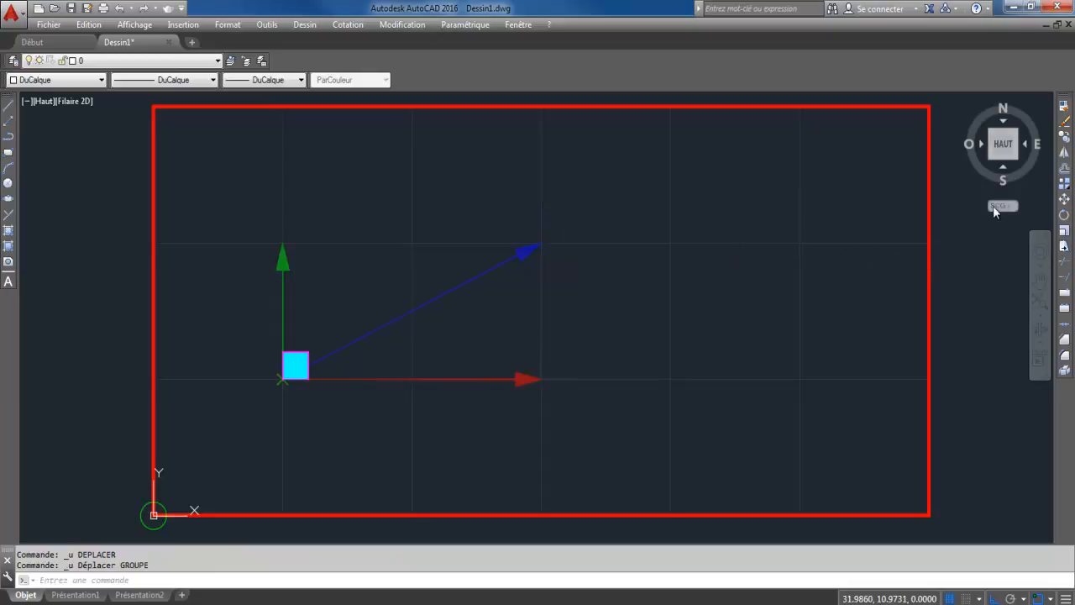
- Move the cyan square from base point 5,5 to absolute coordinates 15,10, and undo the move
click(1065, 202)
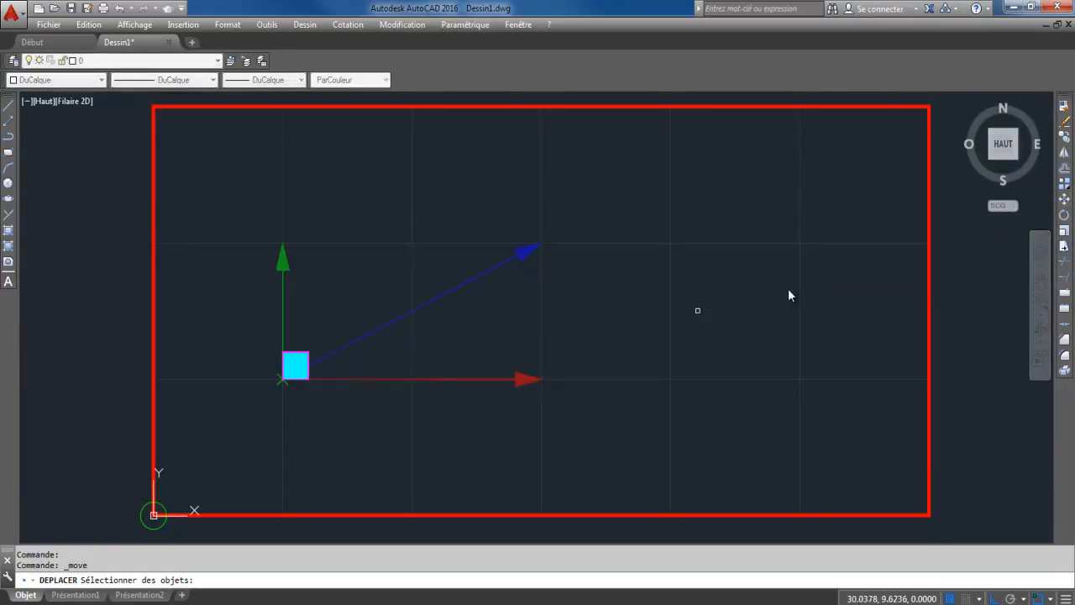
click(229, 314)
click(367, 431)
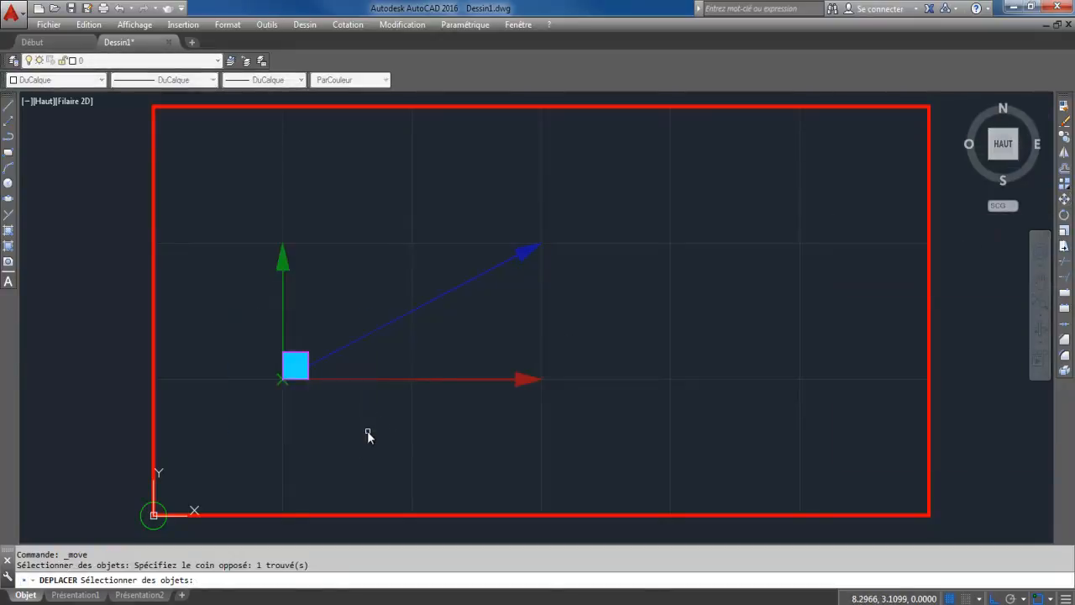
key(Return)
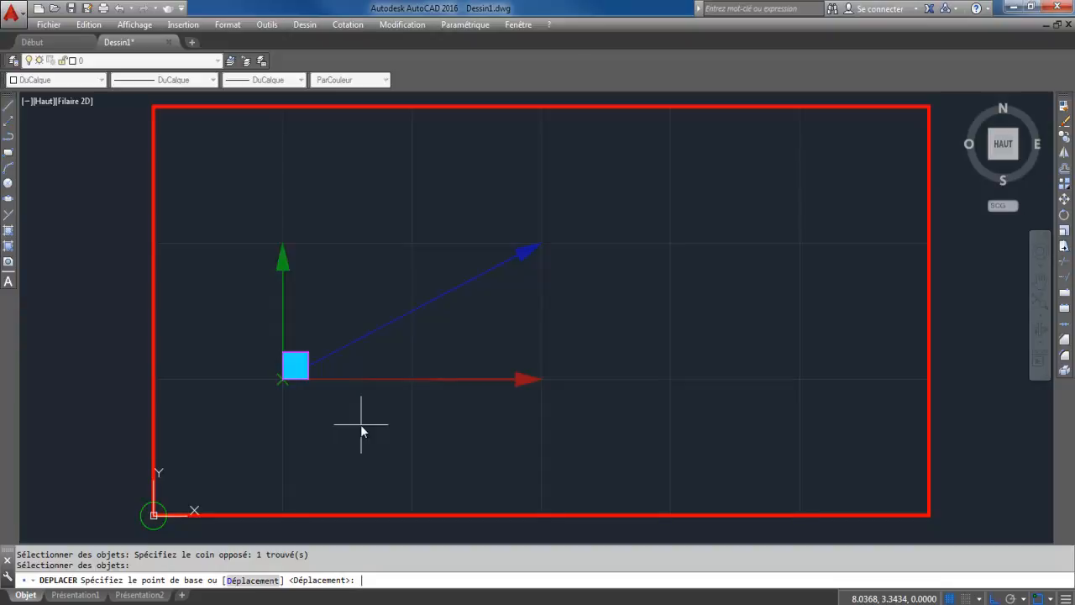
text(5,5)
key(Return)
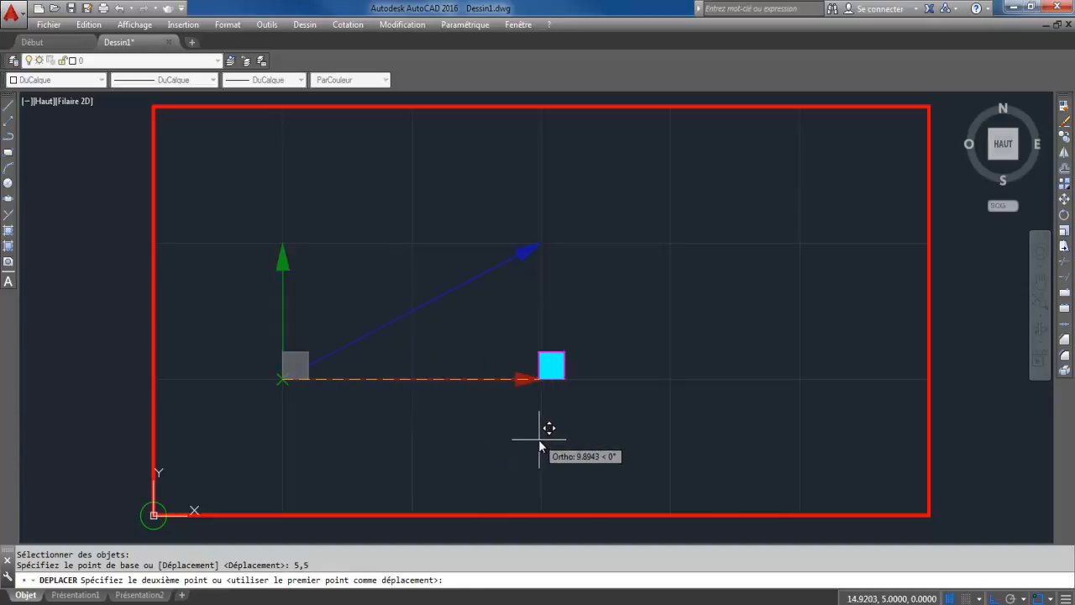
text(15,)
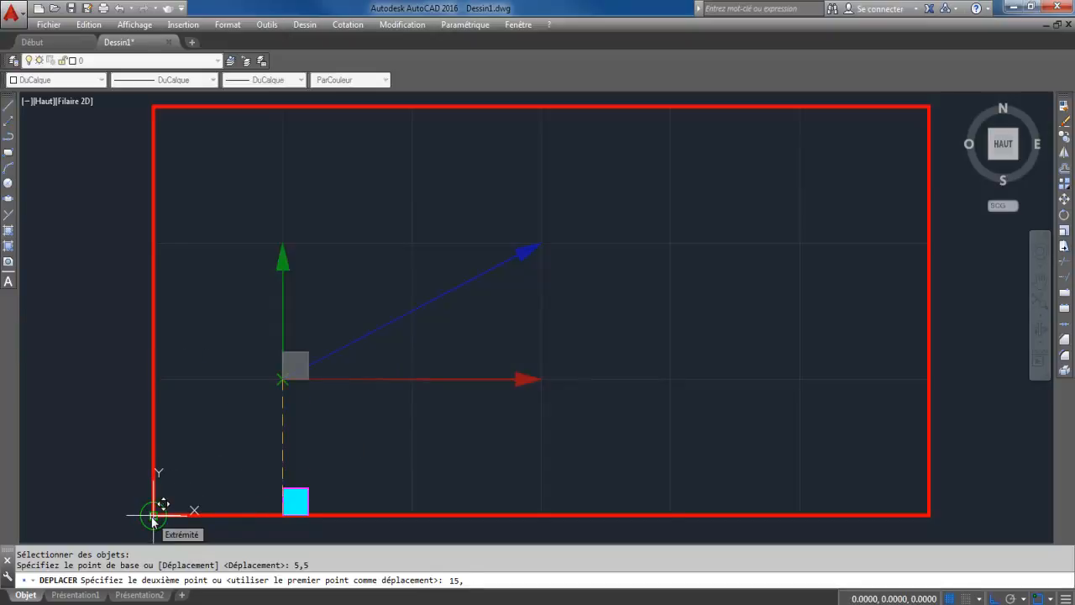
text(10)
key(Return)
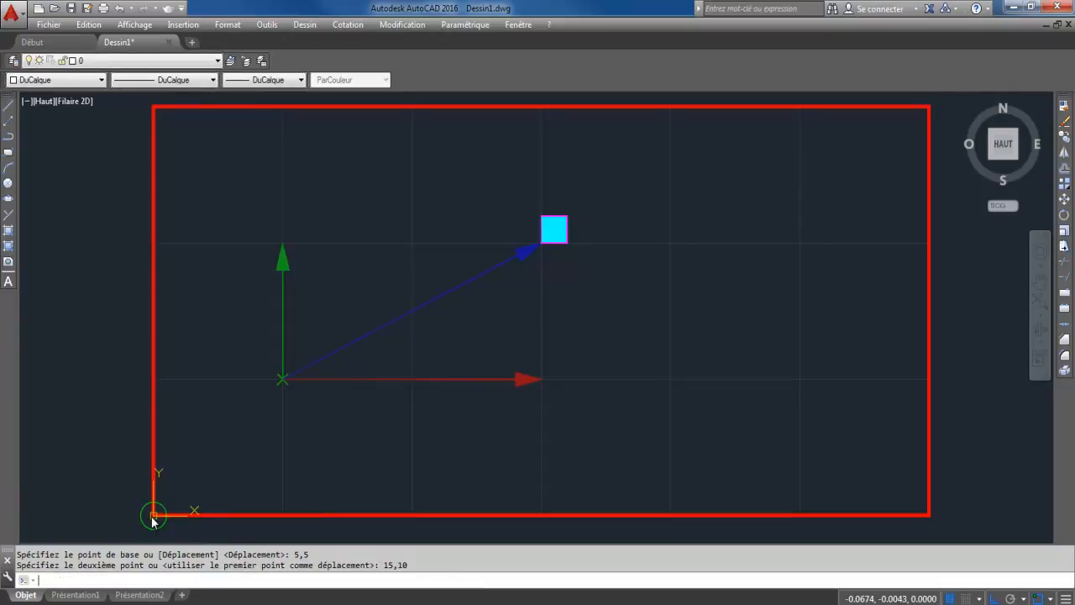
key(ctrl+z)
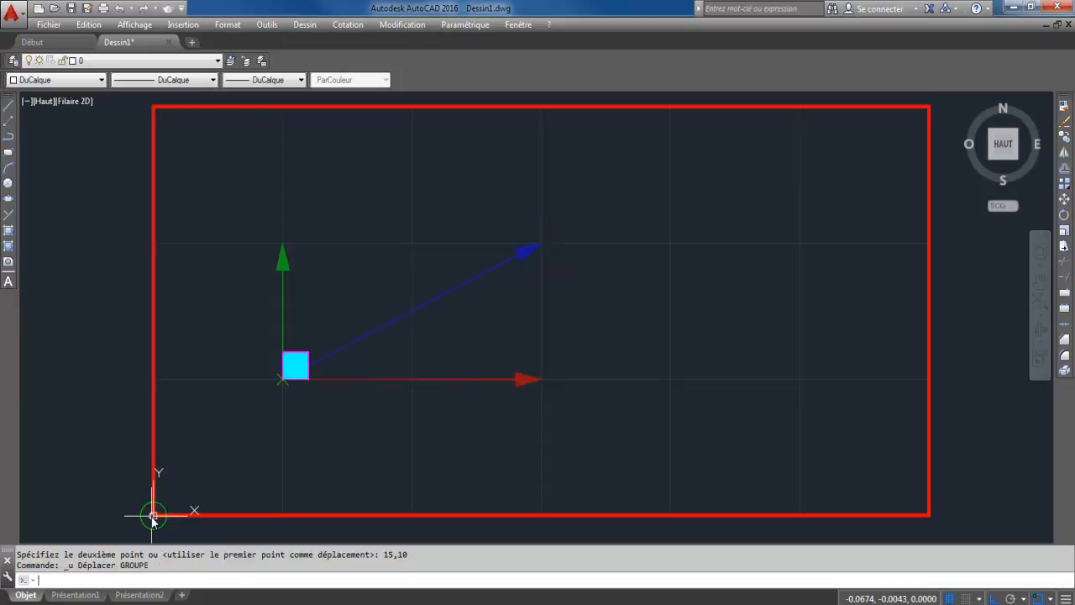
- Move the cyan square by snapping its lower-left corner to the blue arrow's tip, and undo the move
click(1065, 200)
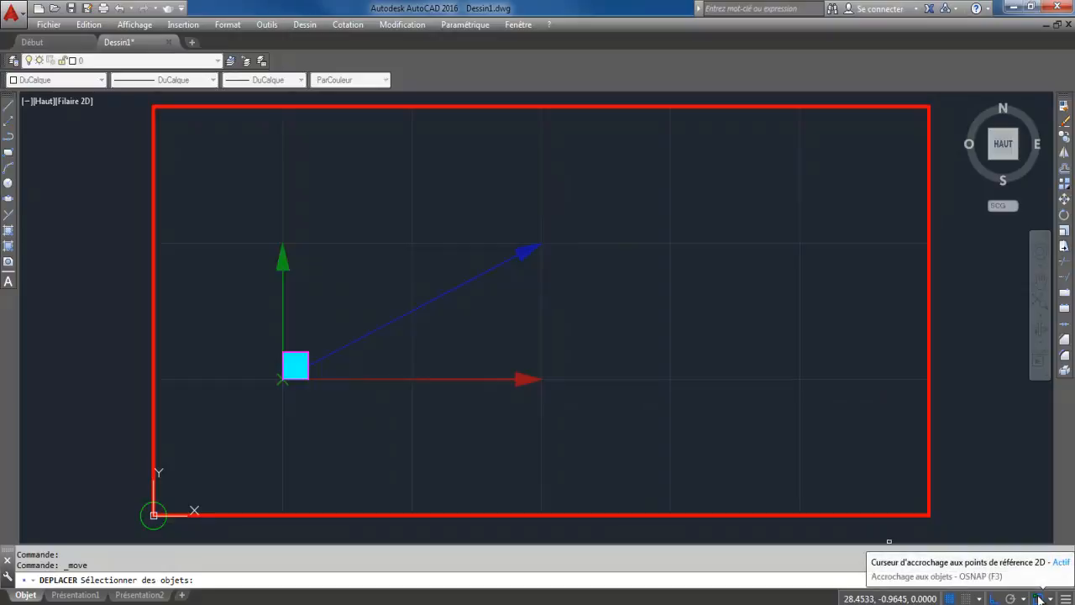
click(250, 322)
click(352, 428)
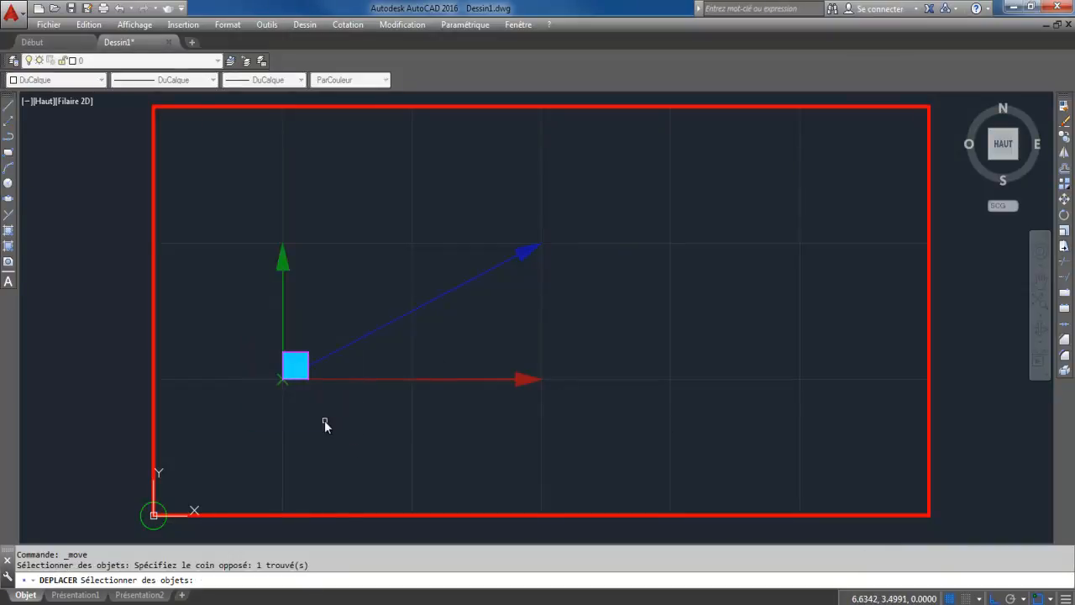
key(Return)
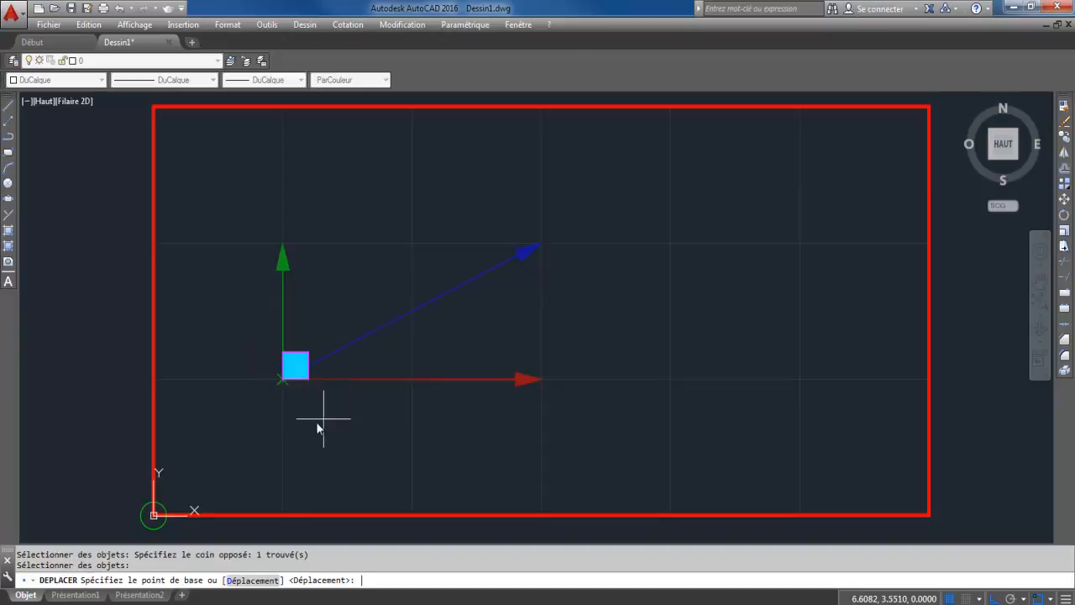
click(281, 381)
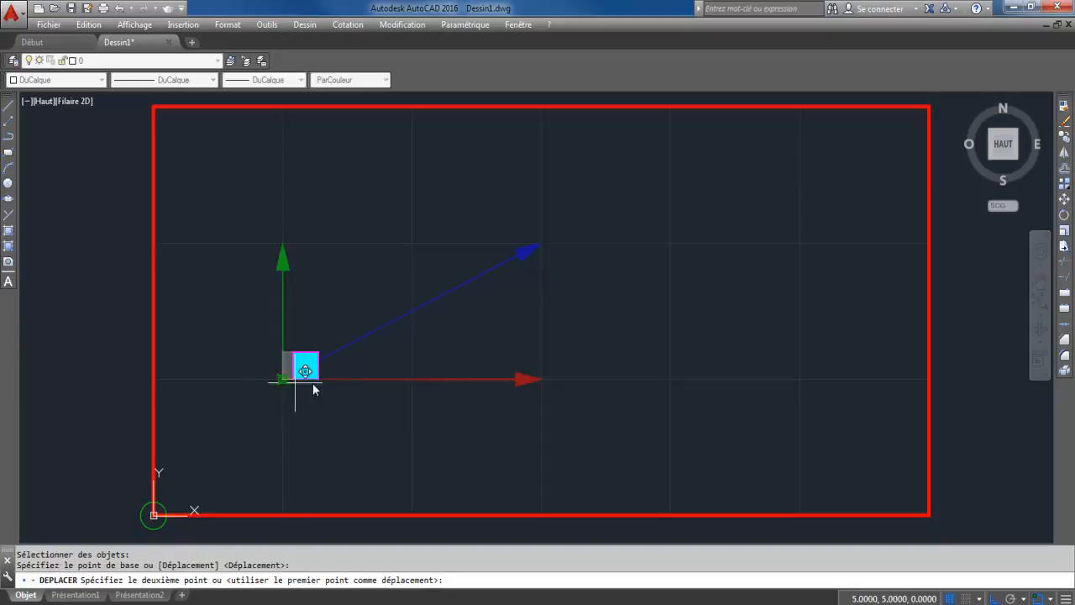
click(539, 243)
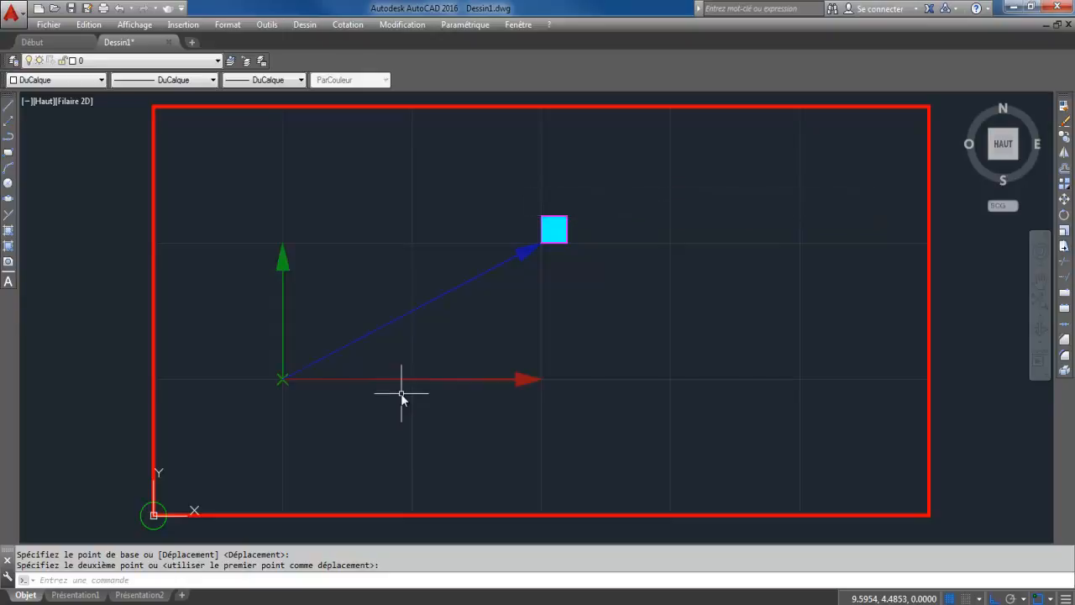
key(ctrl+z)
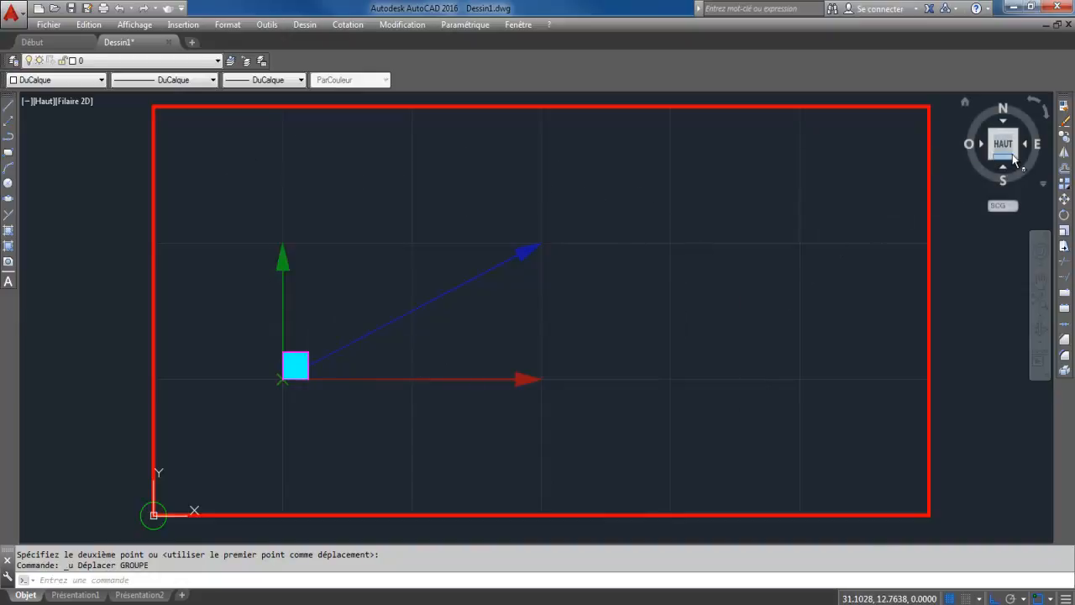
- Copy the cyan square from its lower-left corner to the tips of the green, blue and red arrows
click(1062, 137)
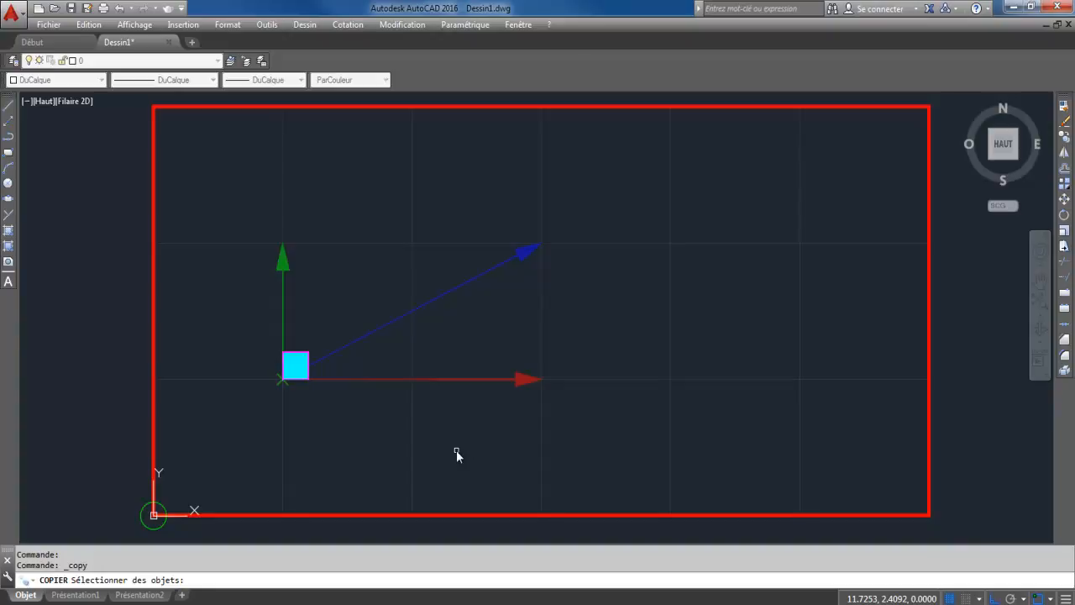
click(204, 305)
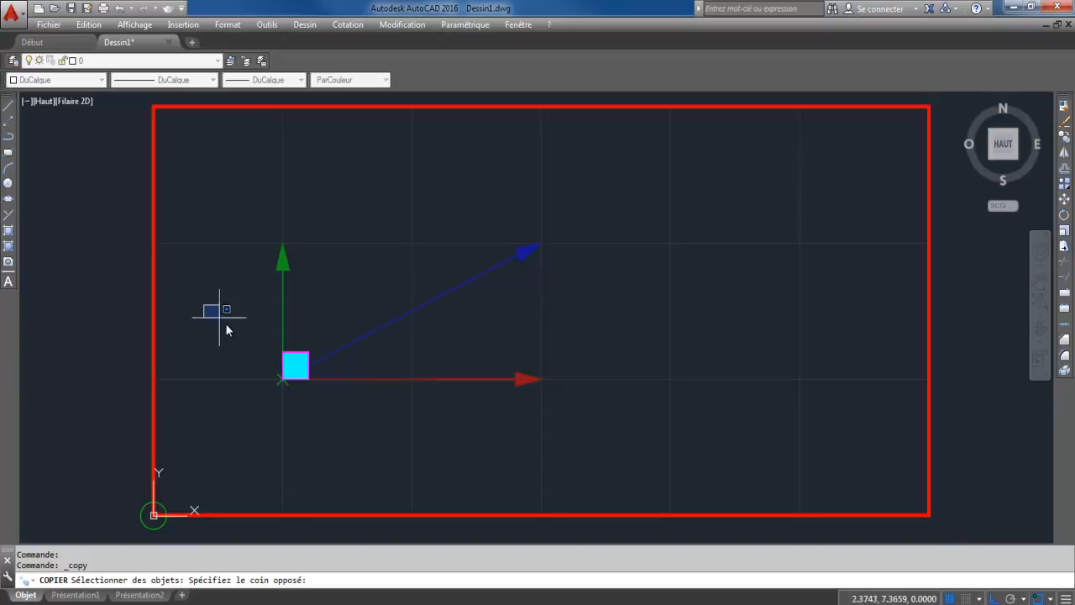
click(380, 424)
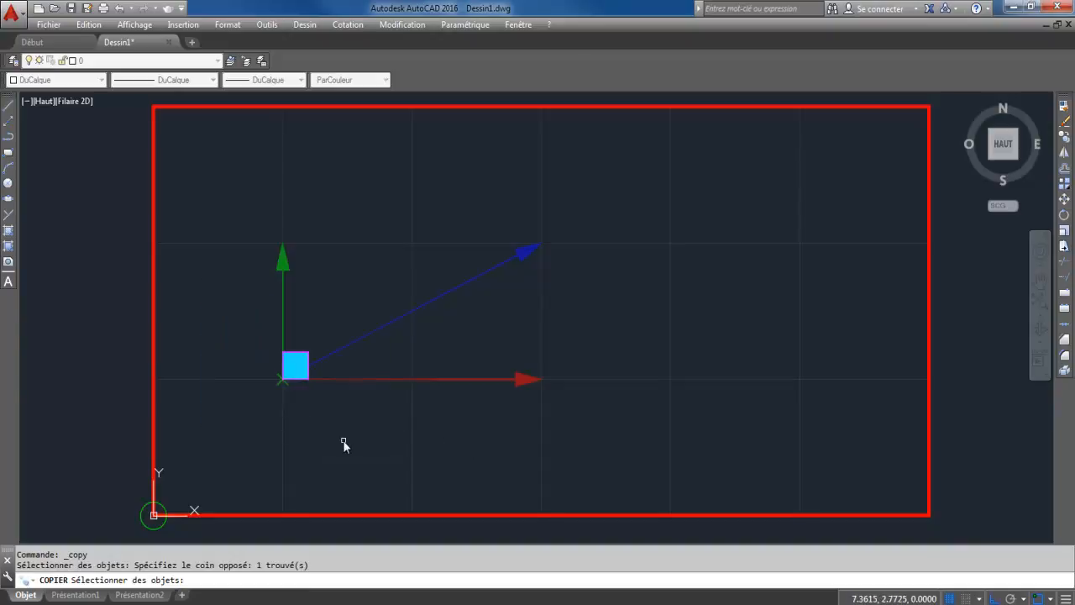
key(Return)
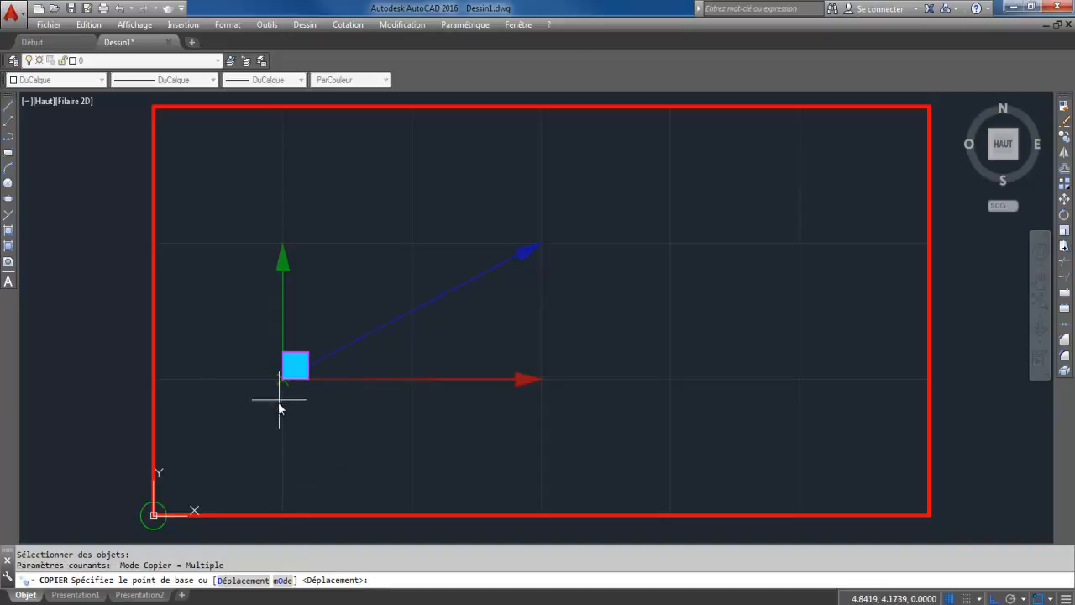
click(283, 379)
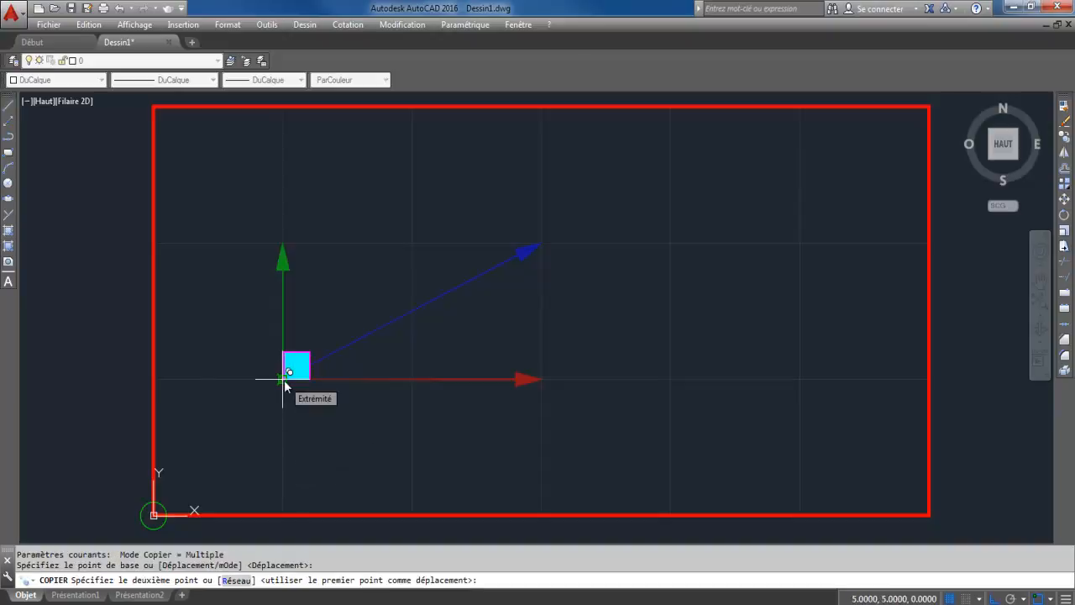
click(283, 242)
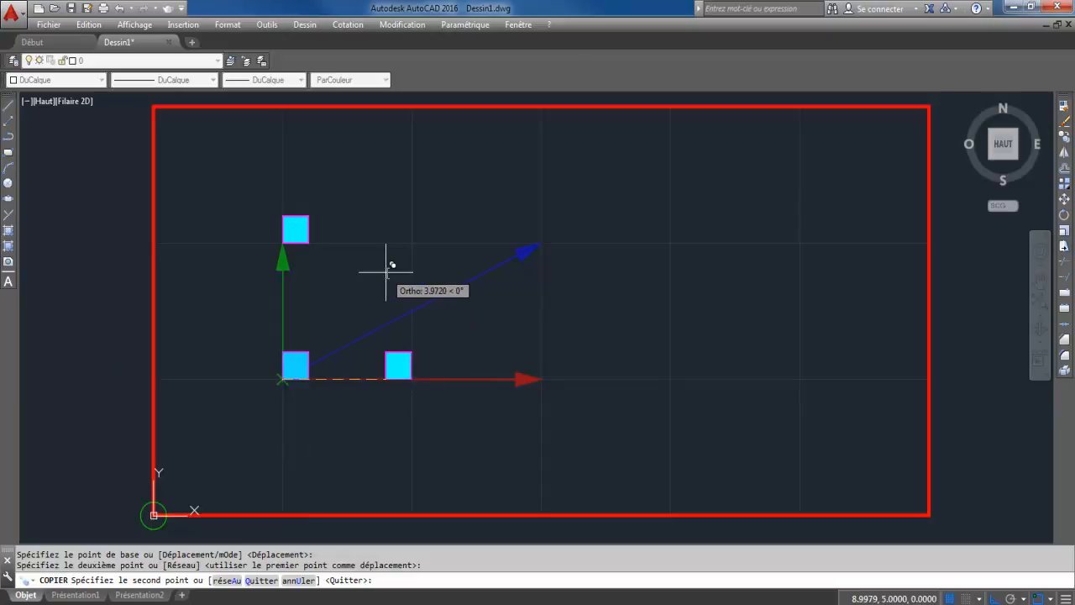
click(545, 245)
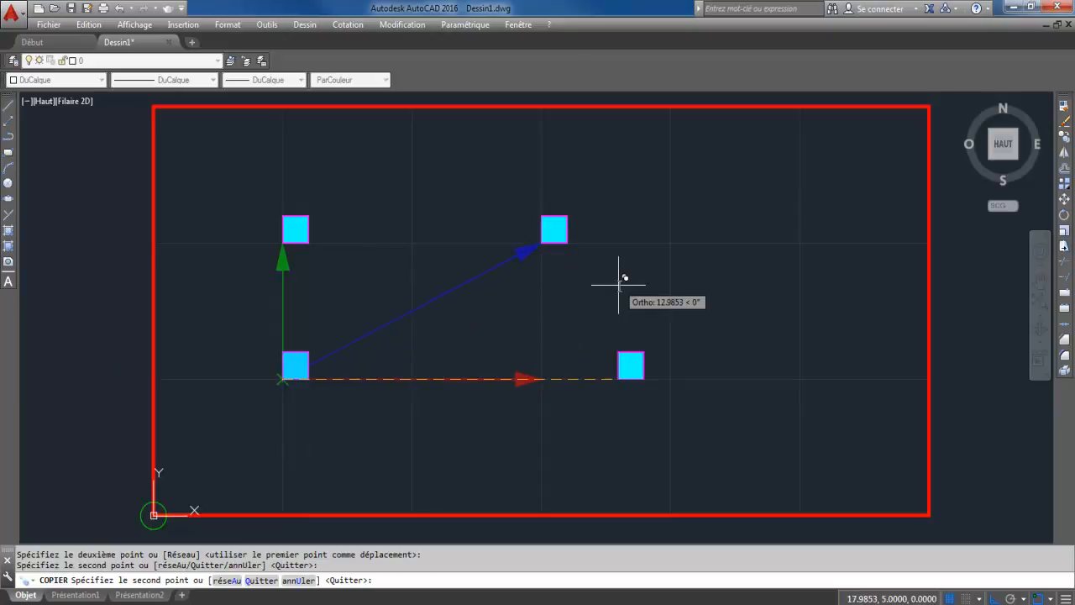
click(542, 380)
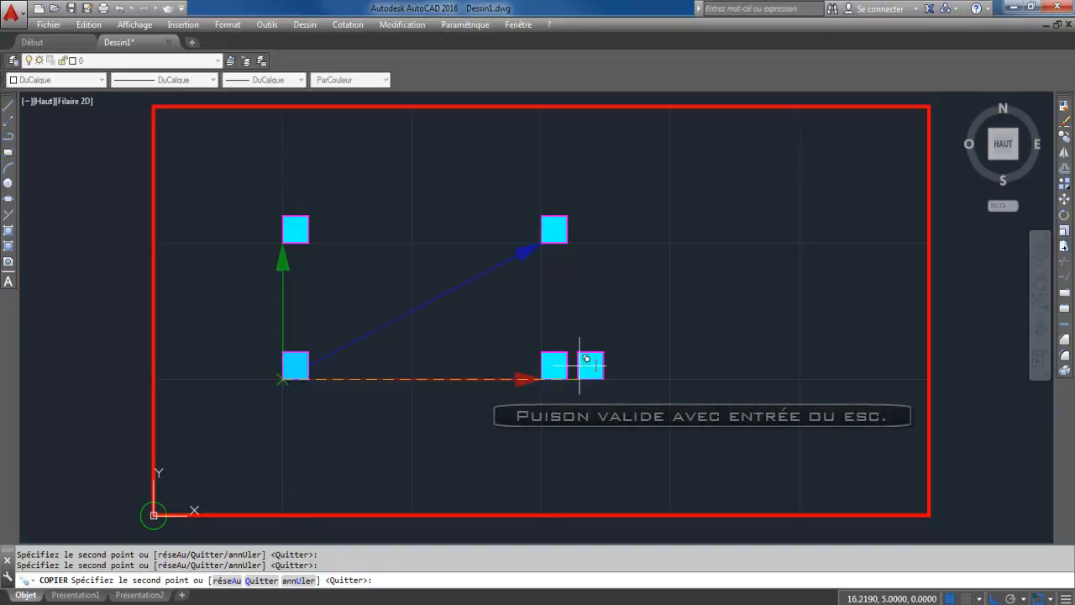
key(Return)
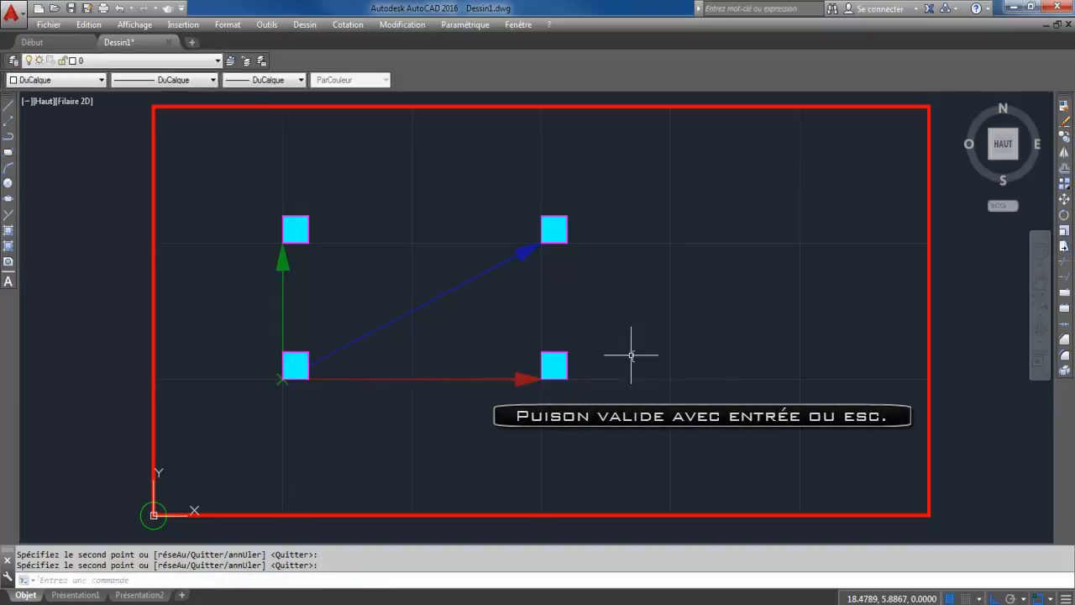